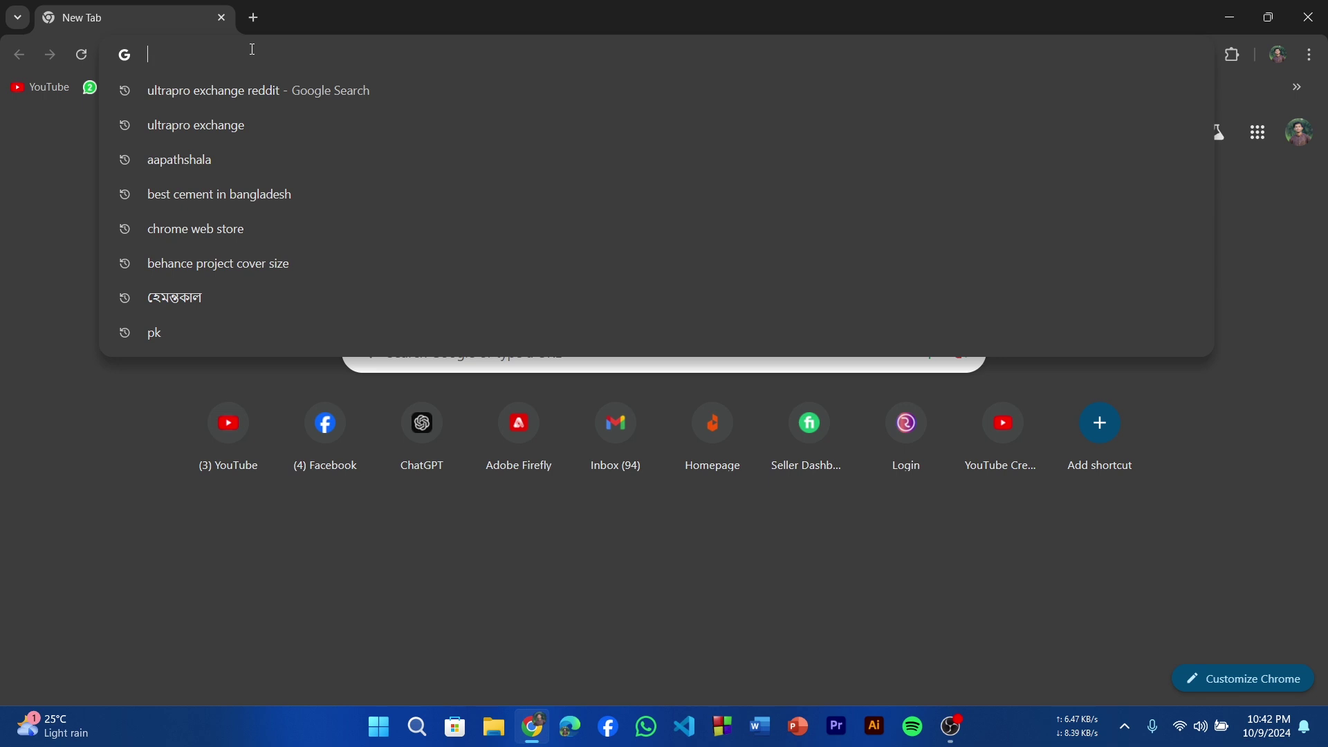
Go to firefly.adobe.com using the Chrome address bar's 'fire' autocomplete suggestion.
type("fire")
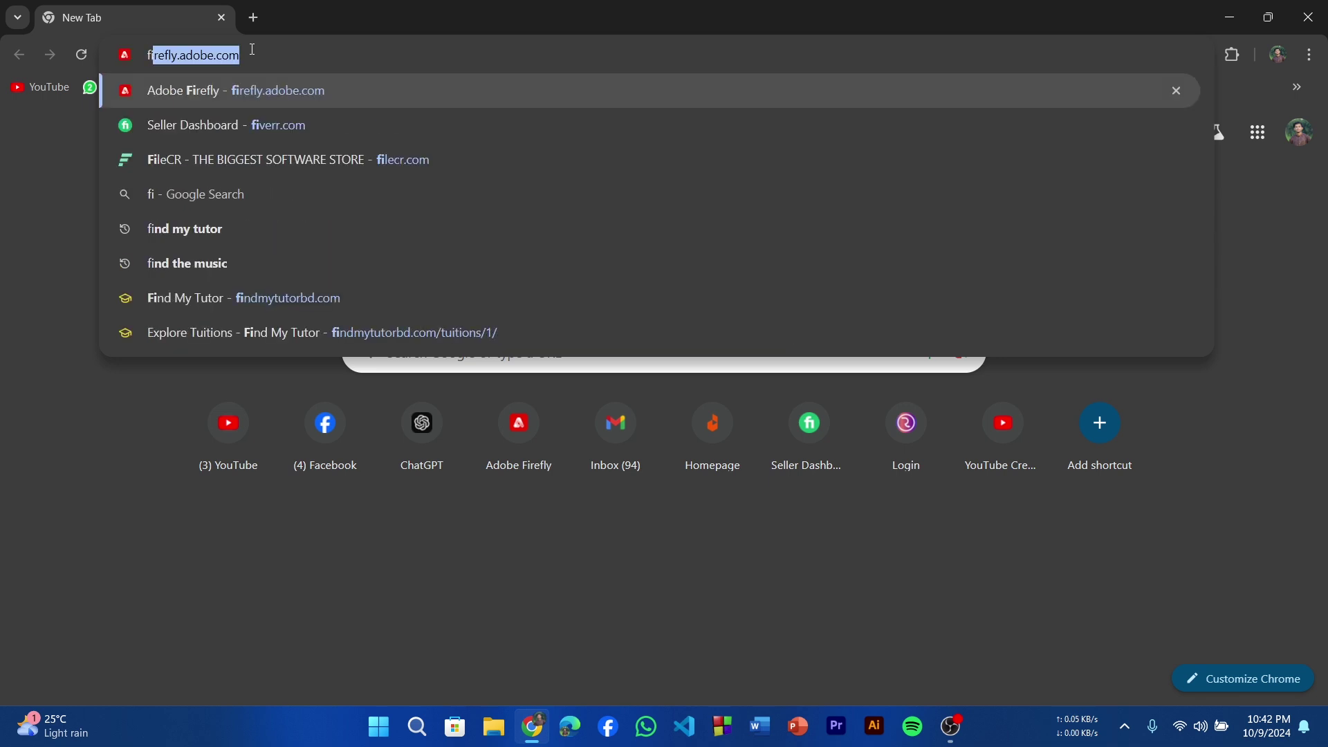
left_click(270, 92)
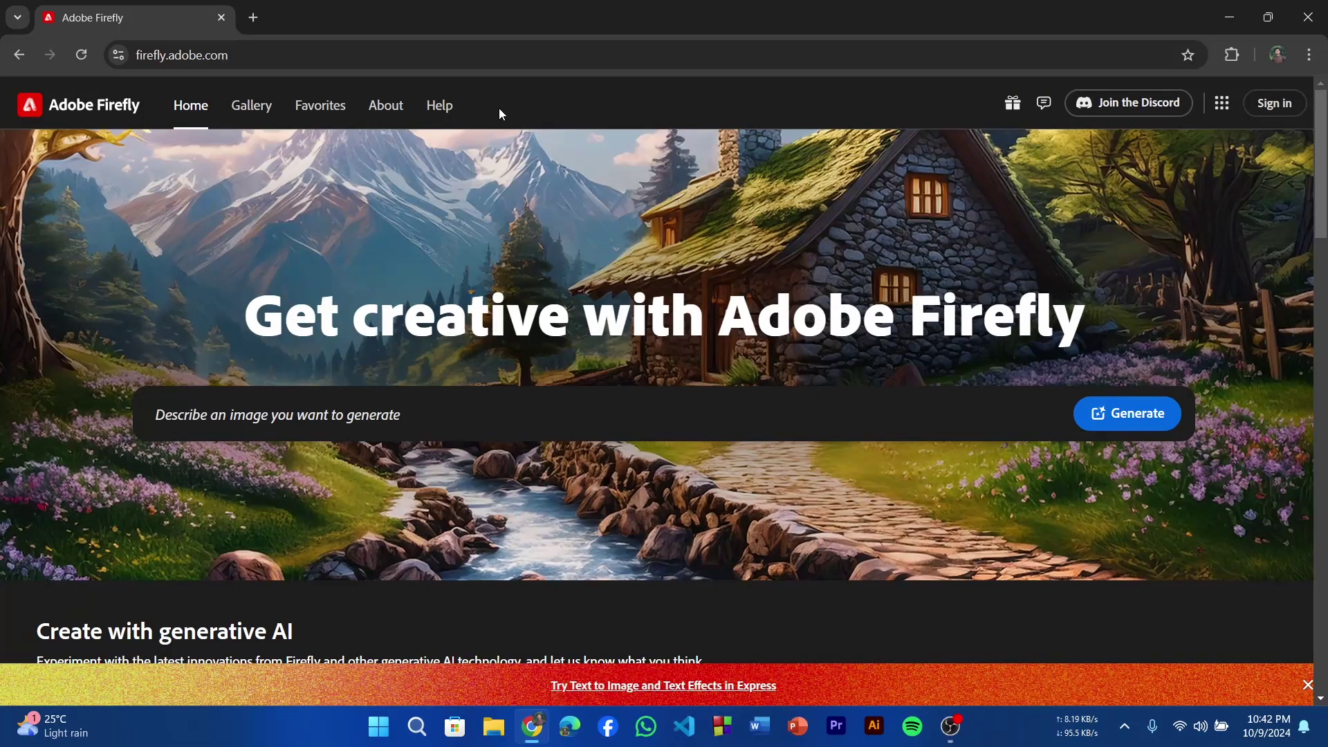
Open the Firefly 'Sign in or create account' dialog from the home page's top-right Sign in.
type("Beautiful")
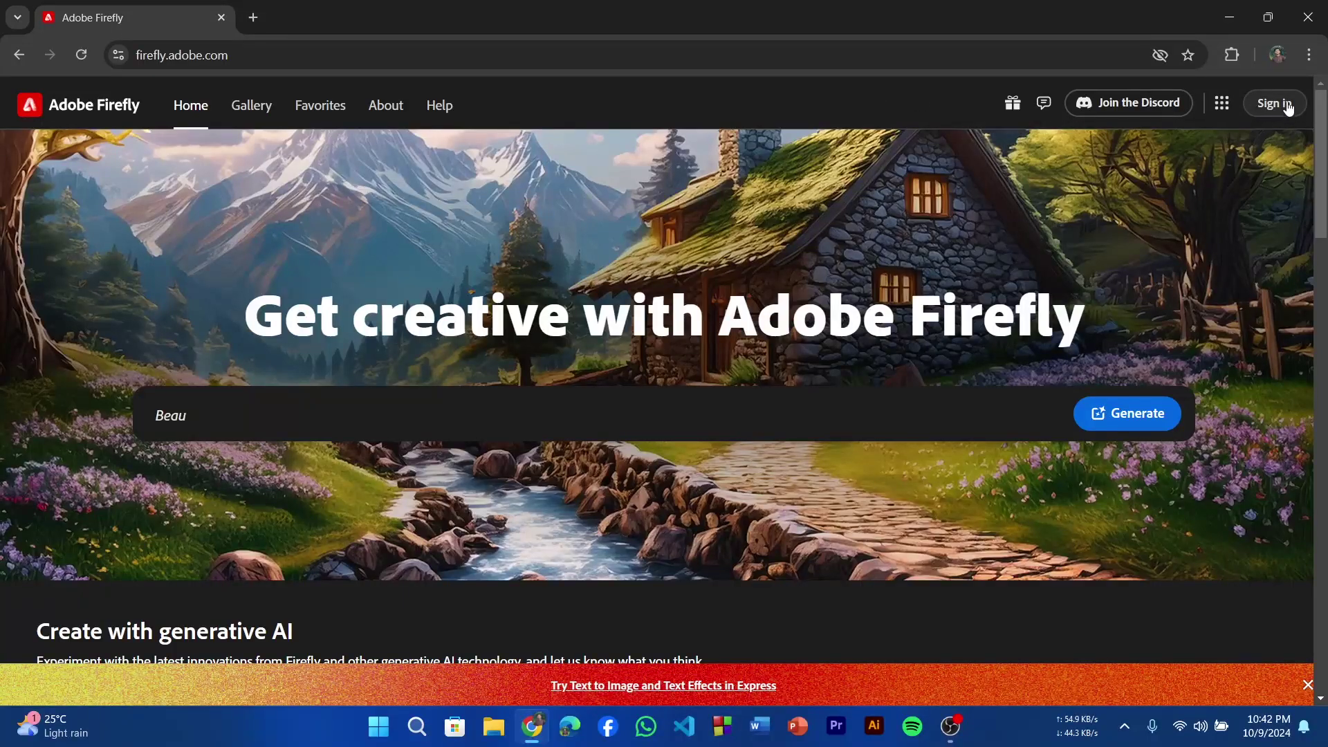
type(" cozy fantasy stone cottage in a spring for")
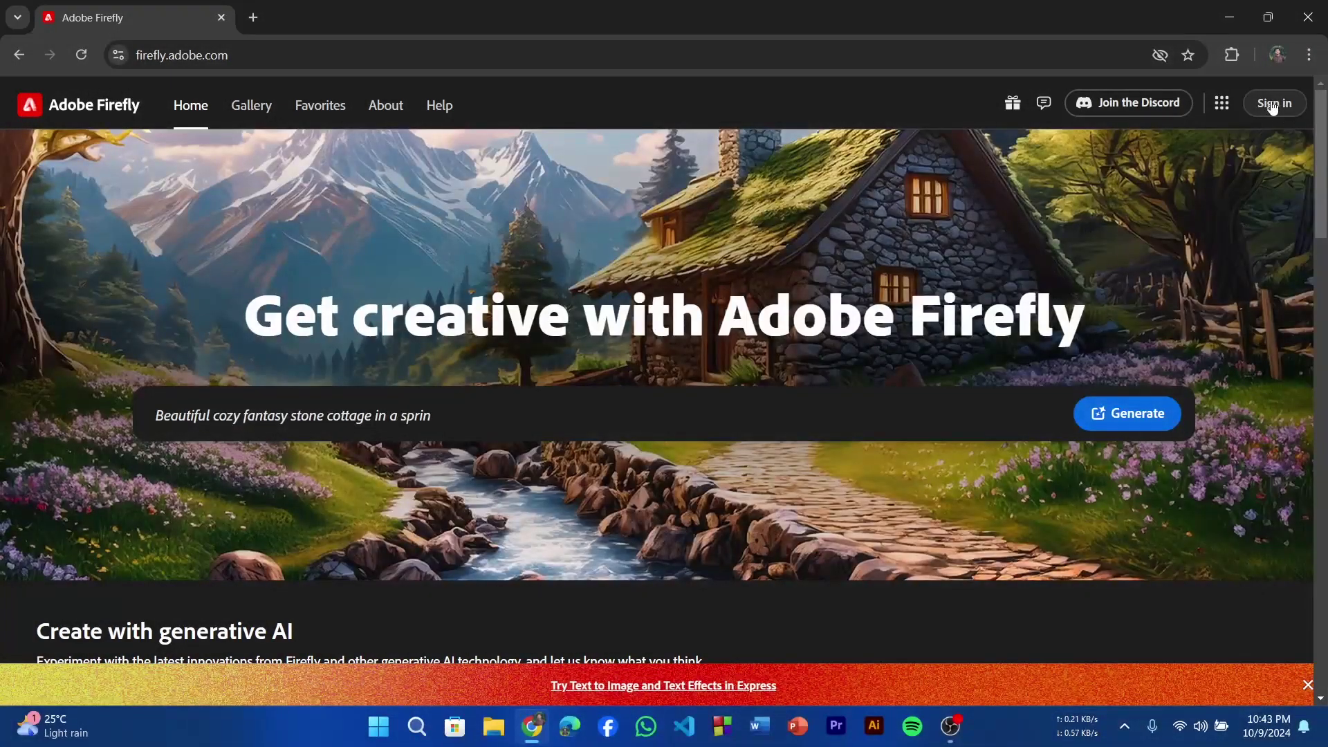
left_click(1274, 105)
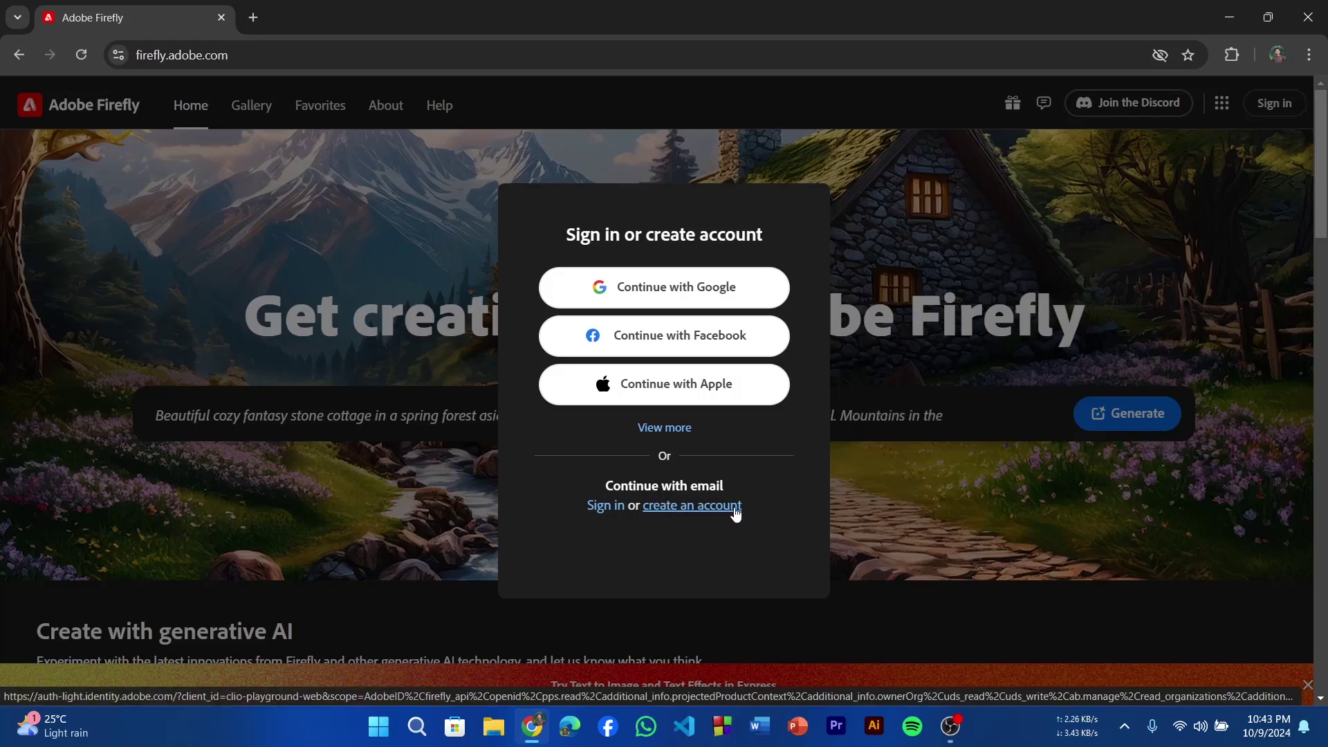
Begin creating a new Adobe account and enter the email address.
left_click(717, 512)
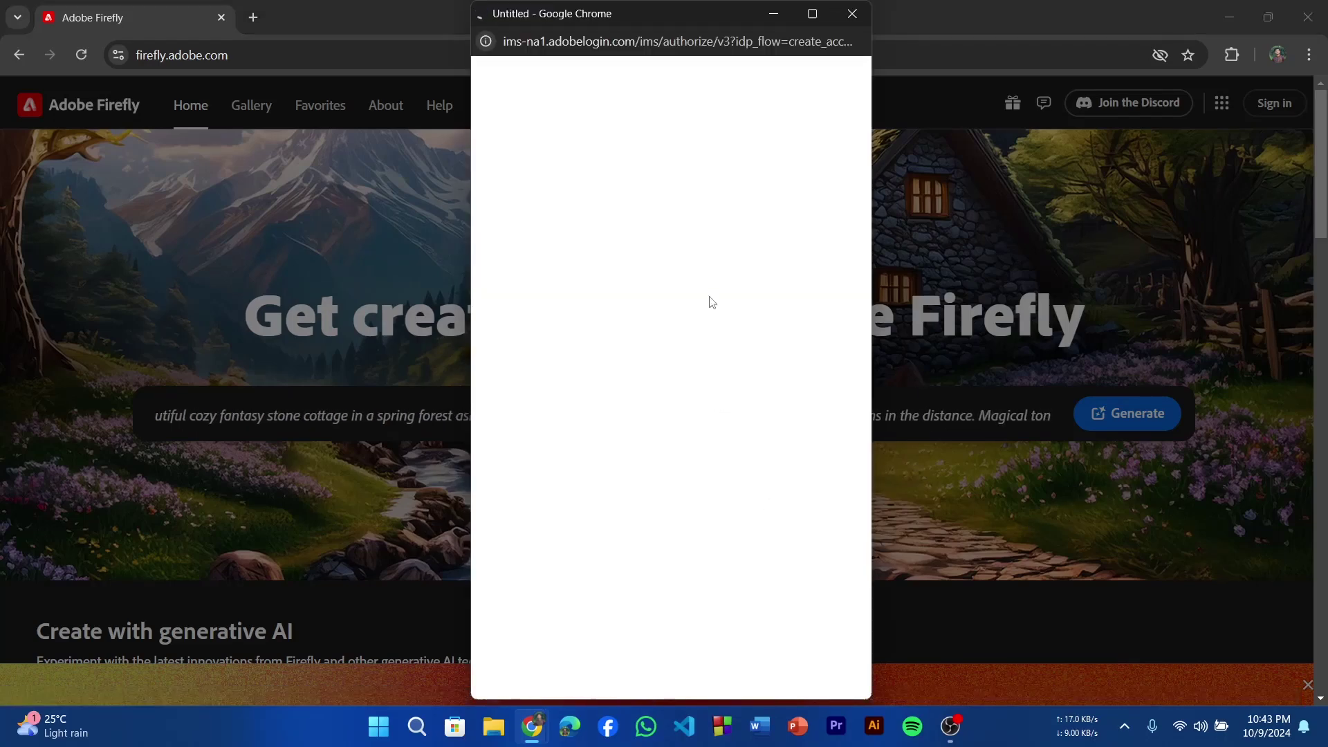
left_click(554, 374)
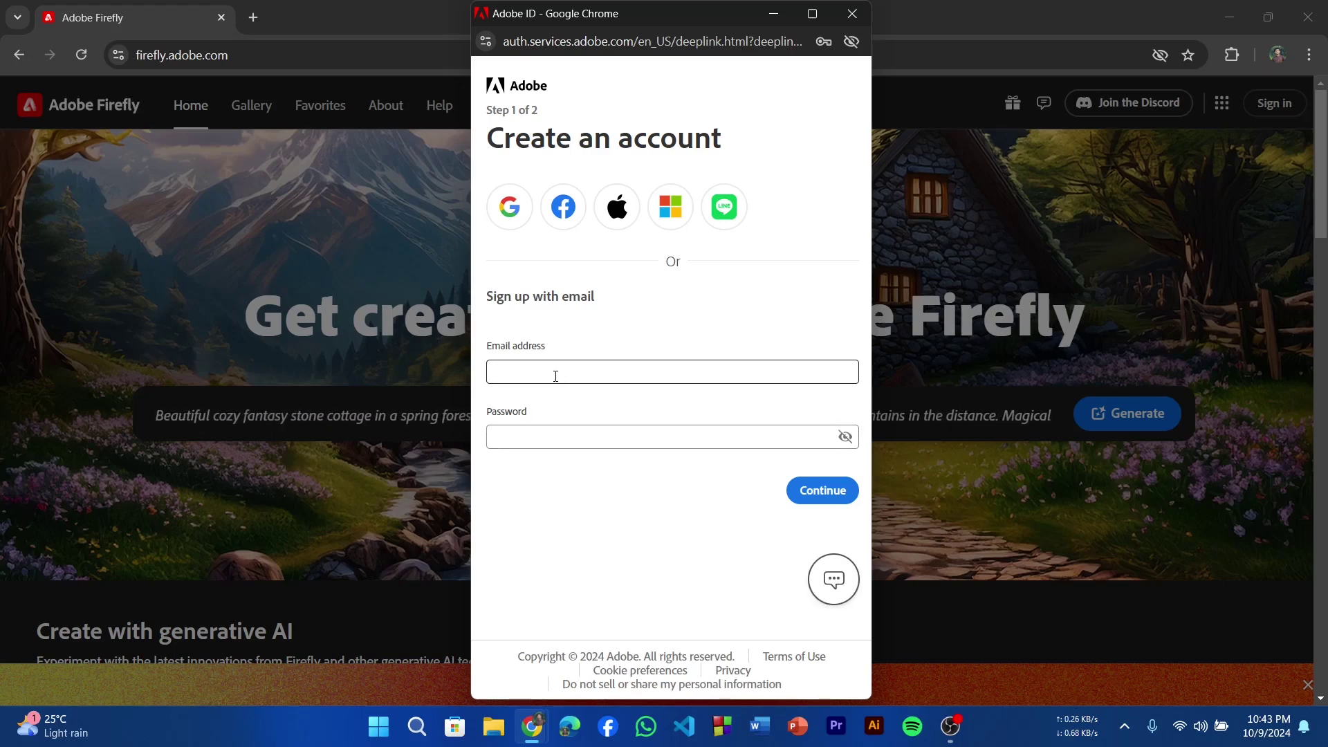
left_click(553, 372)
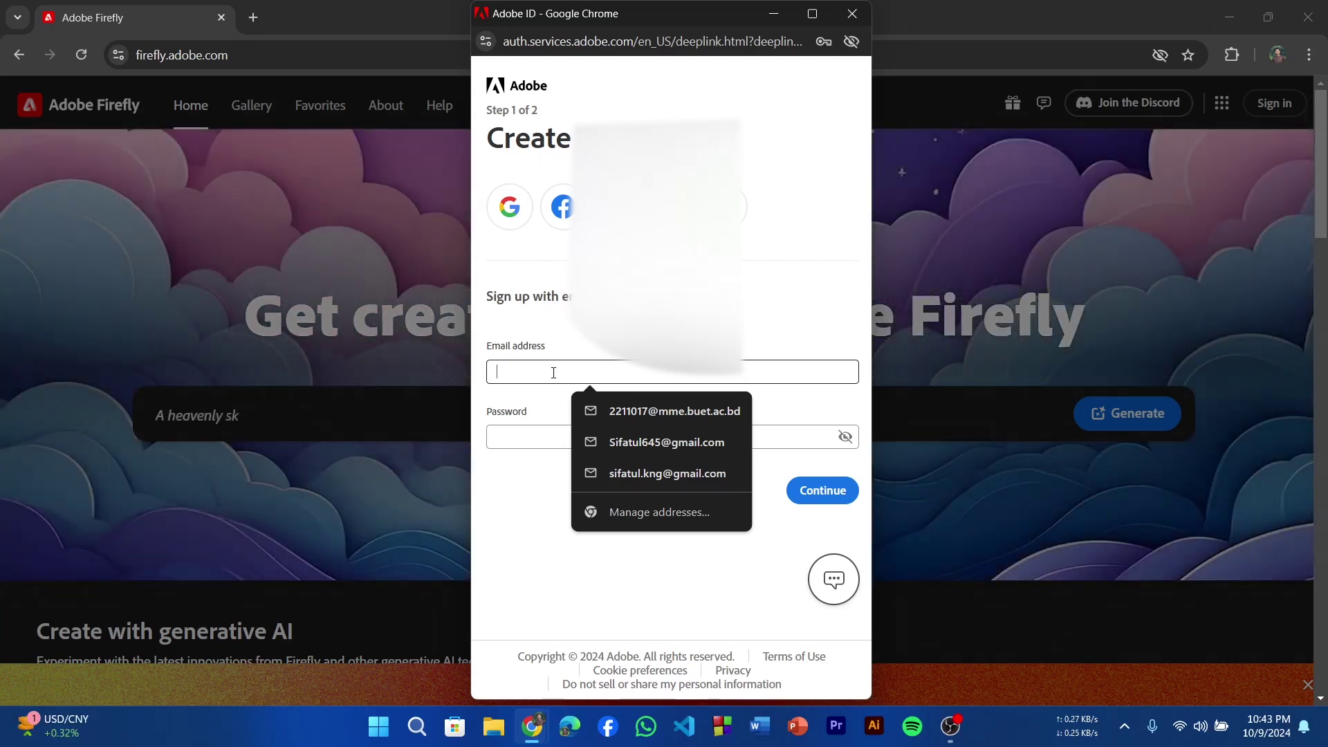
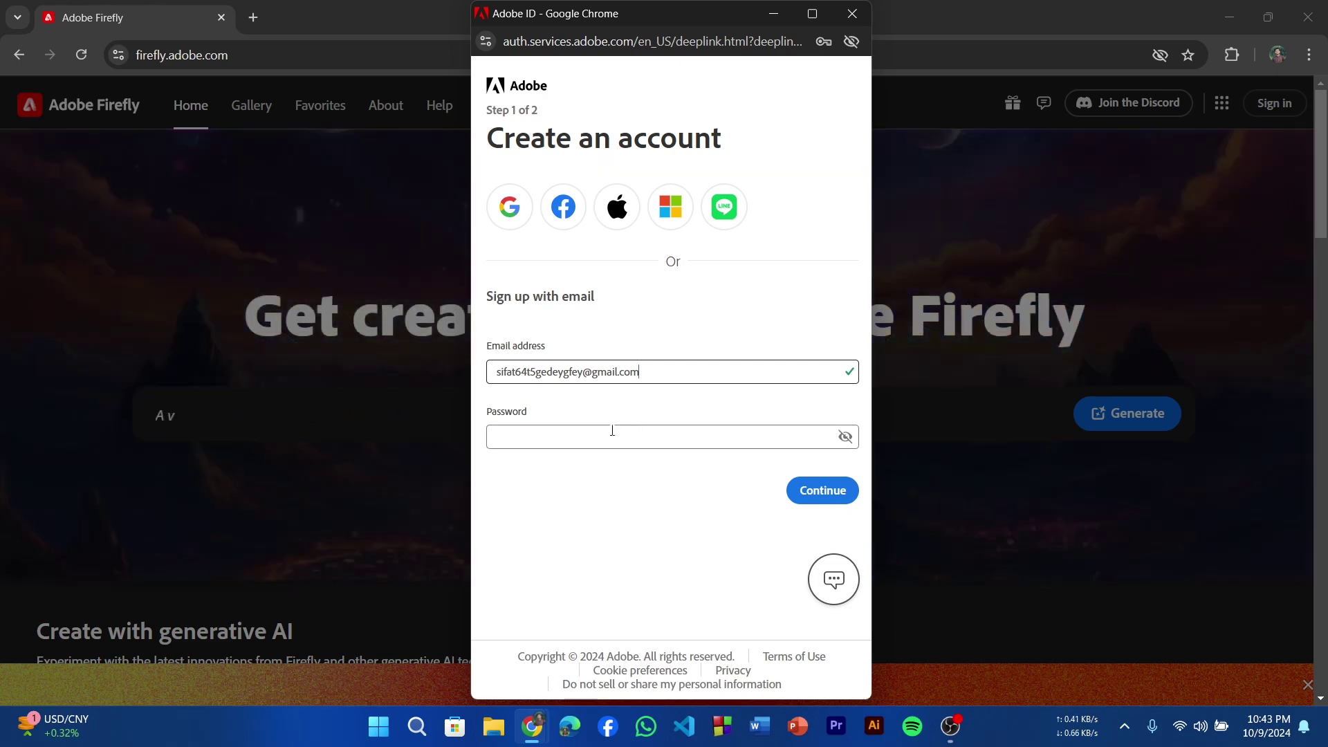
Use Chrome's suggested strong password without saving it, and continue to step 2.
left_click(598, 440)
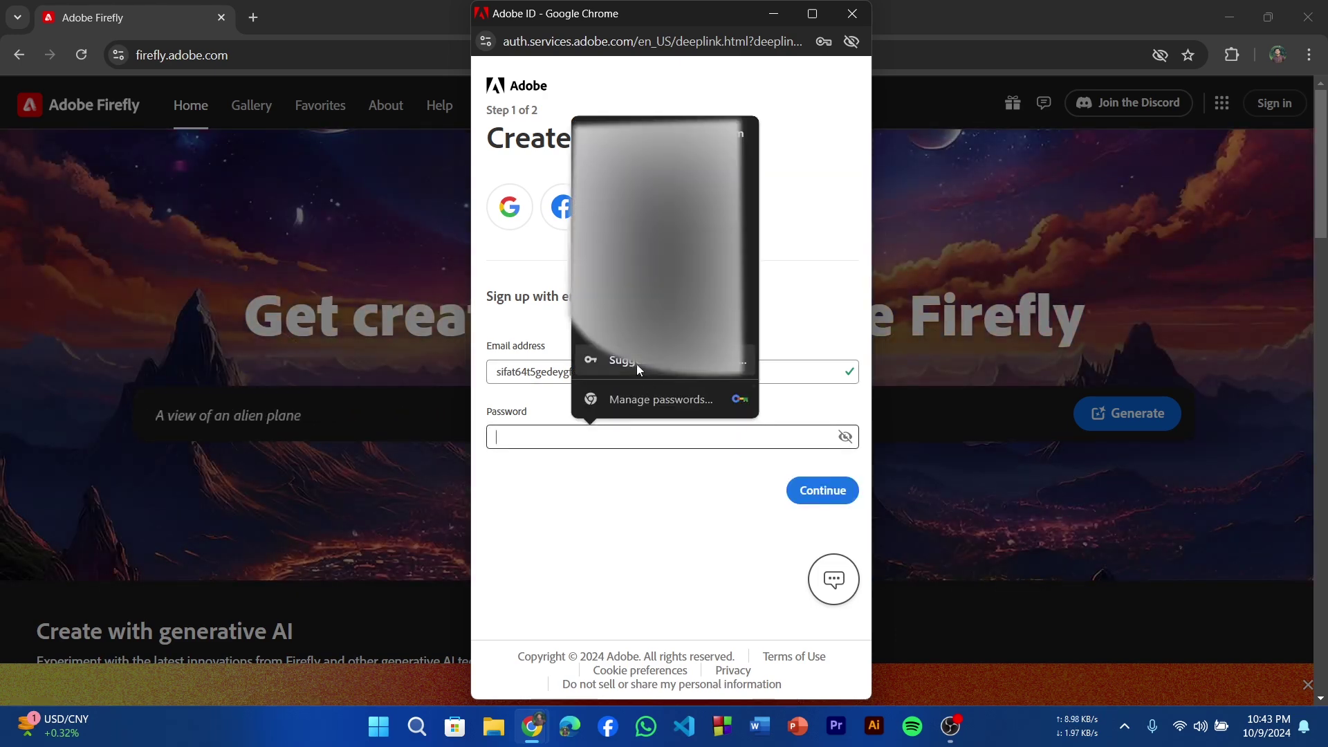
left_click(636, 364)
left_click(611, 476)
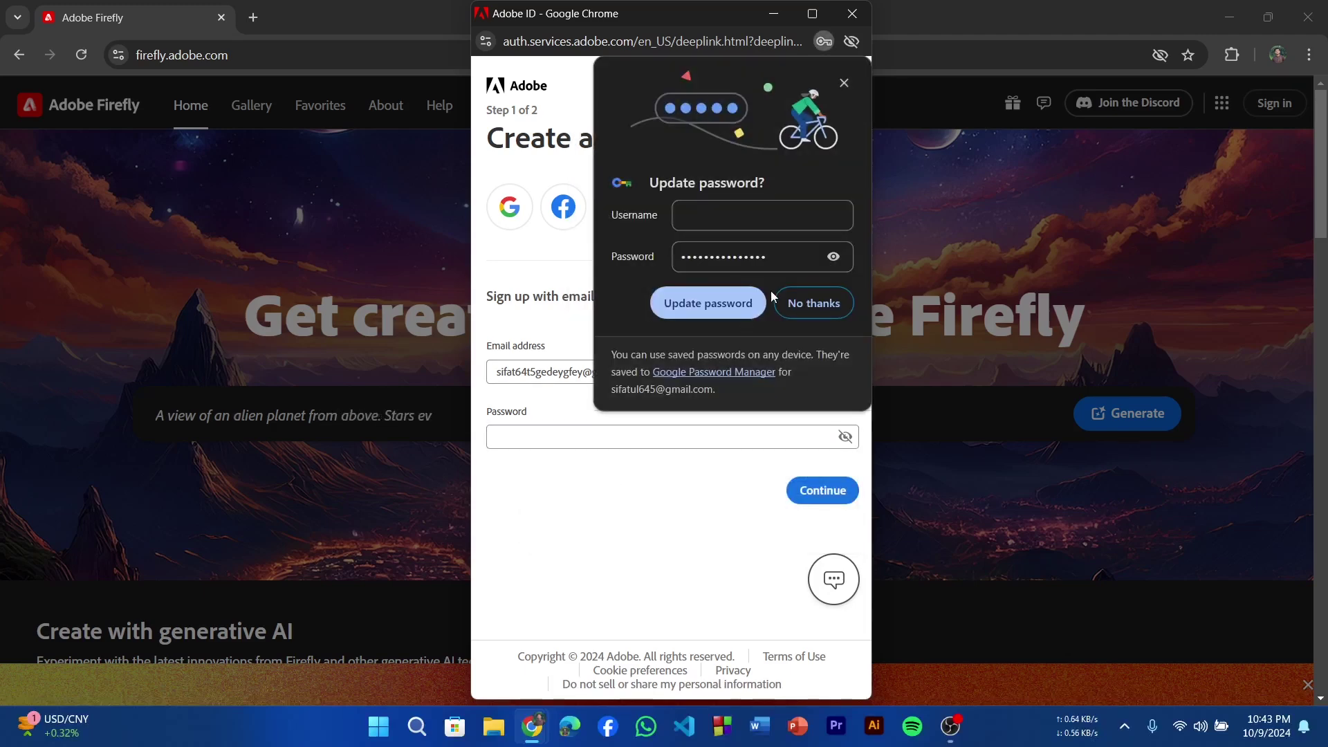
left_click(798, 303)
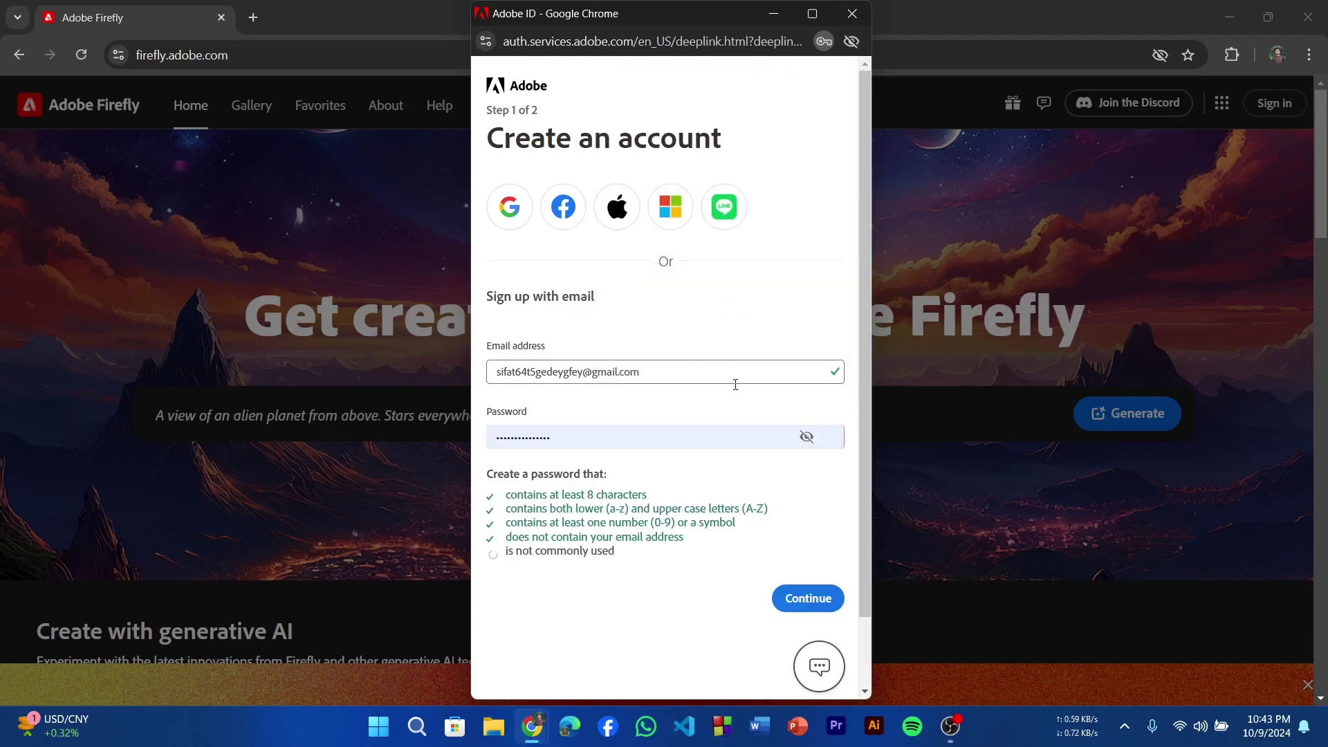
left_click(795, 602)
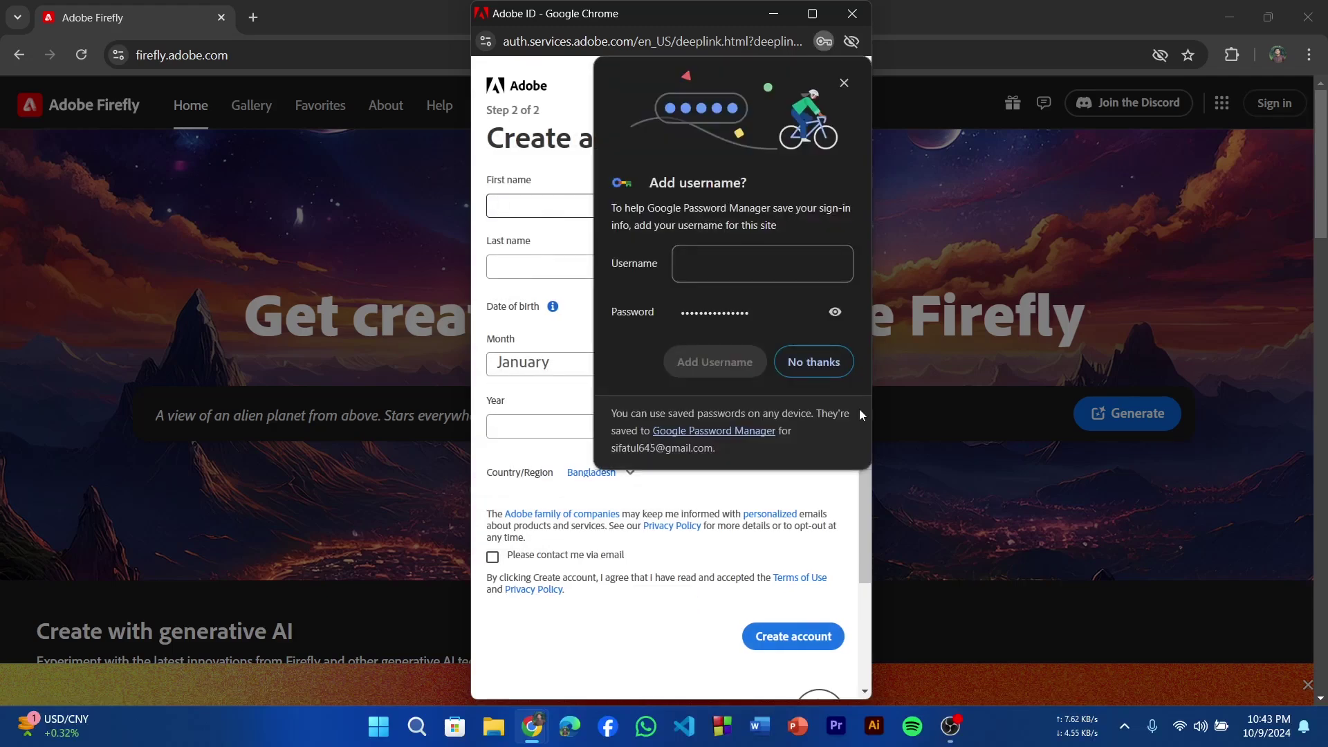
Autofill the first and last name, set birth date to March 2003, and create the account.
left_click(813, 362)
left_click(534, 207)
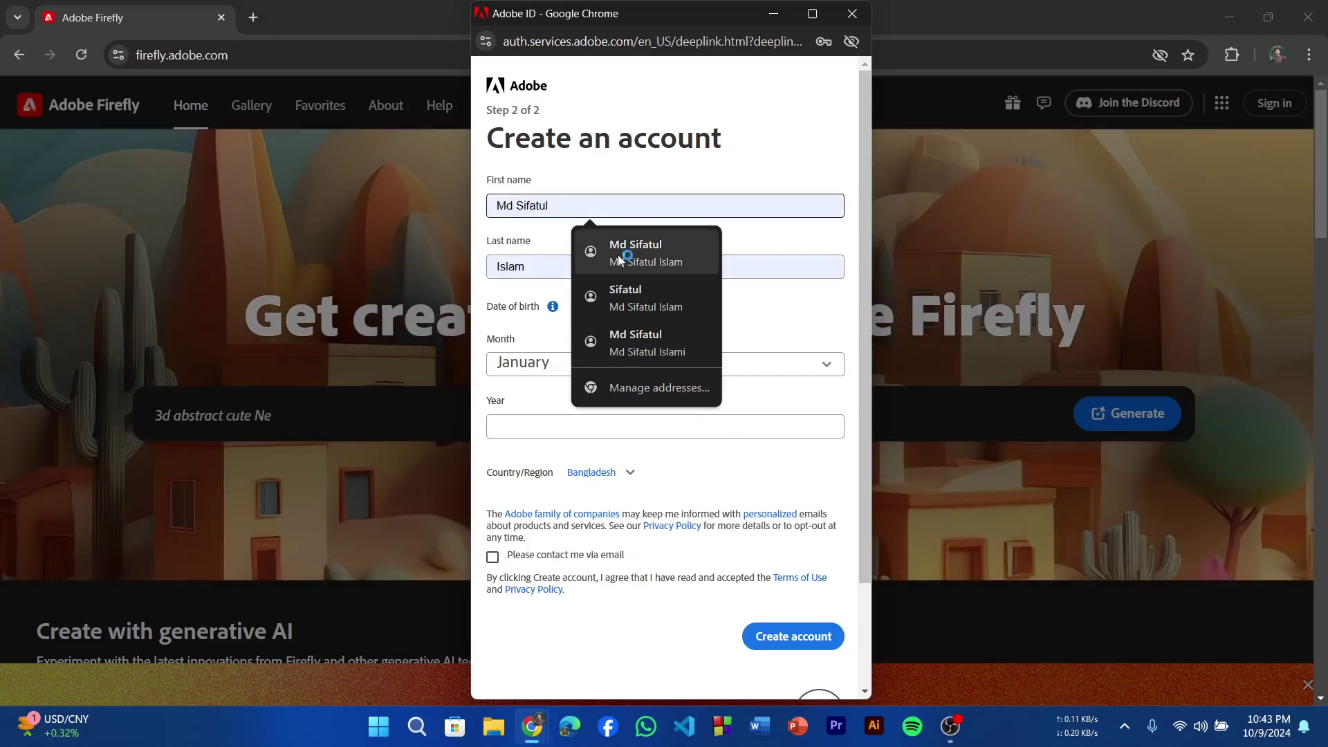
left_click(617, 255)
left_click(537, 370)
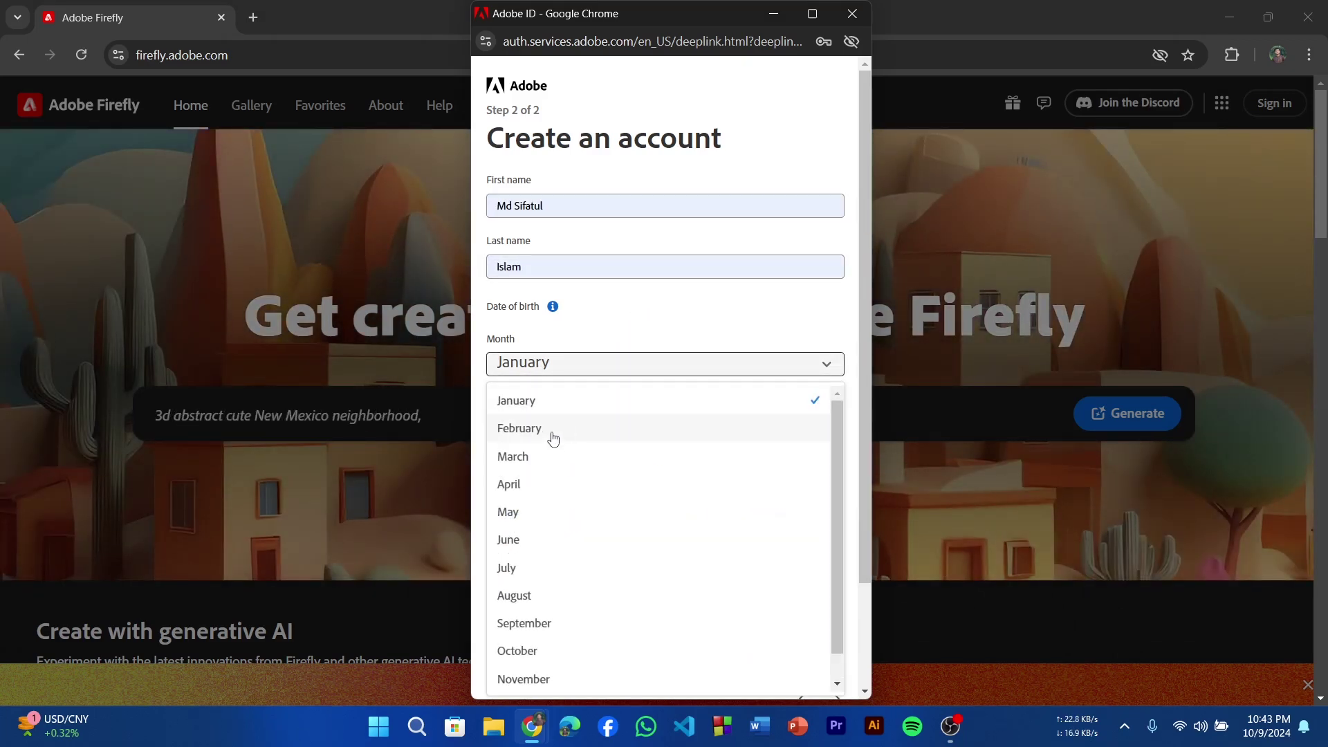
left_click(538, 454)
left_click(538, 424)
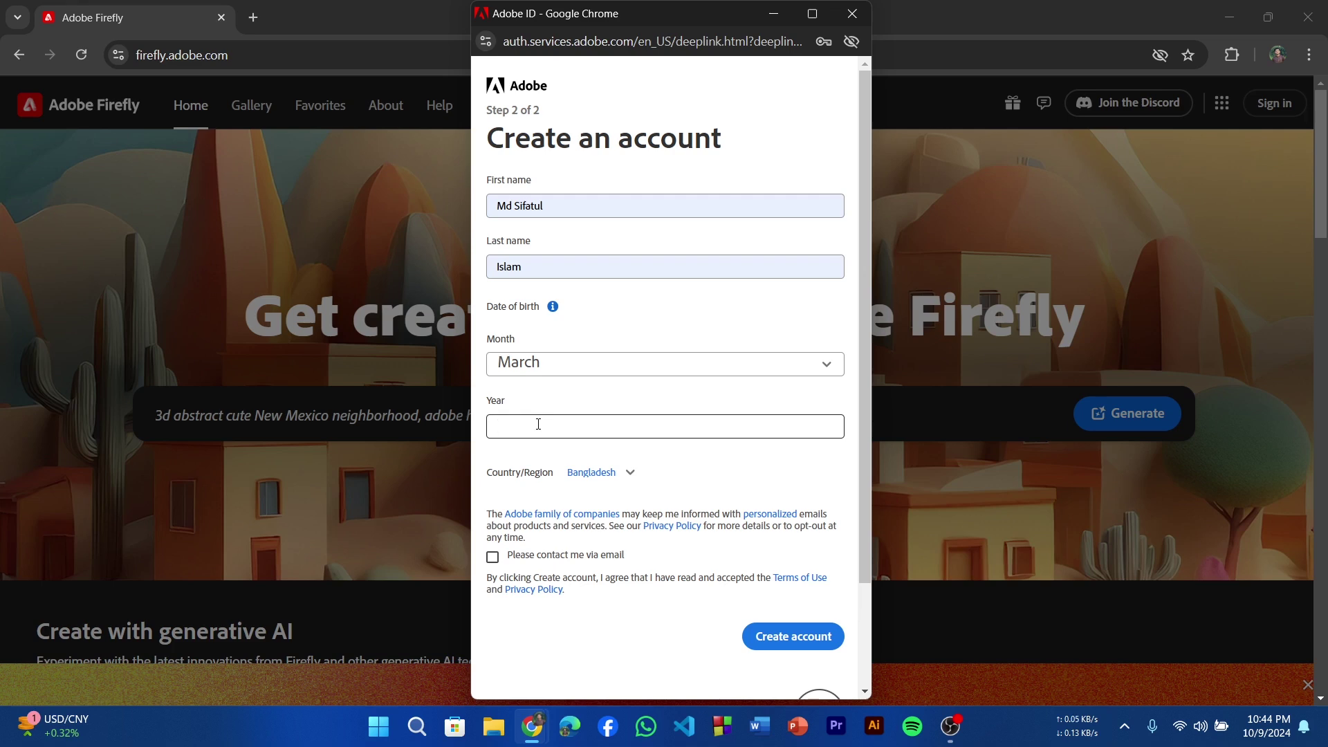
type("2003")
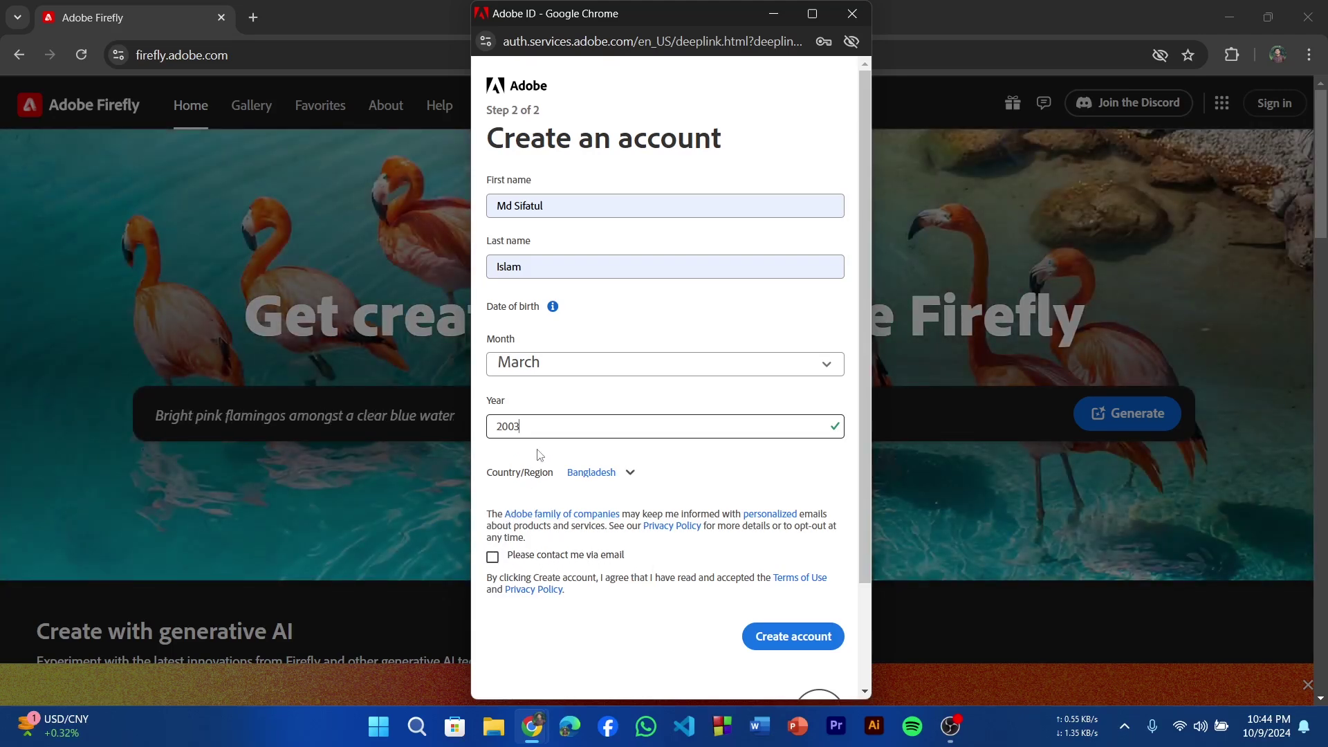
left_click(796, 637)
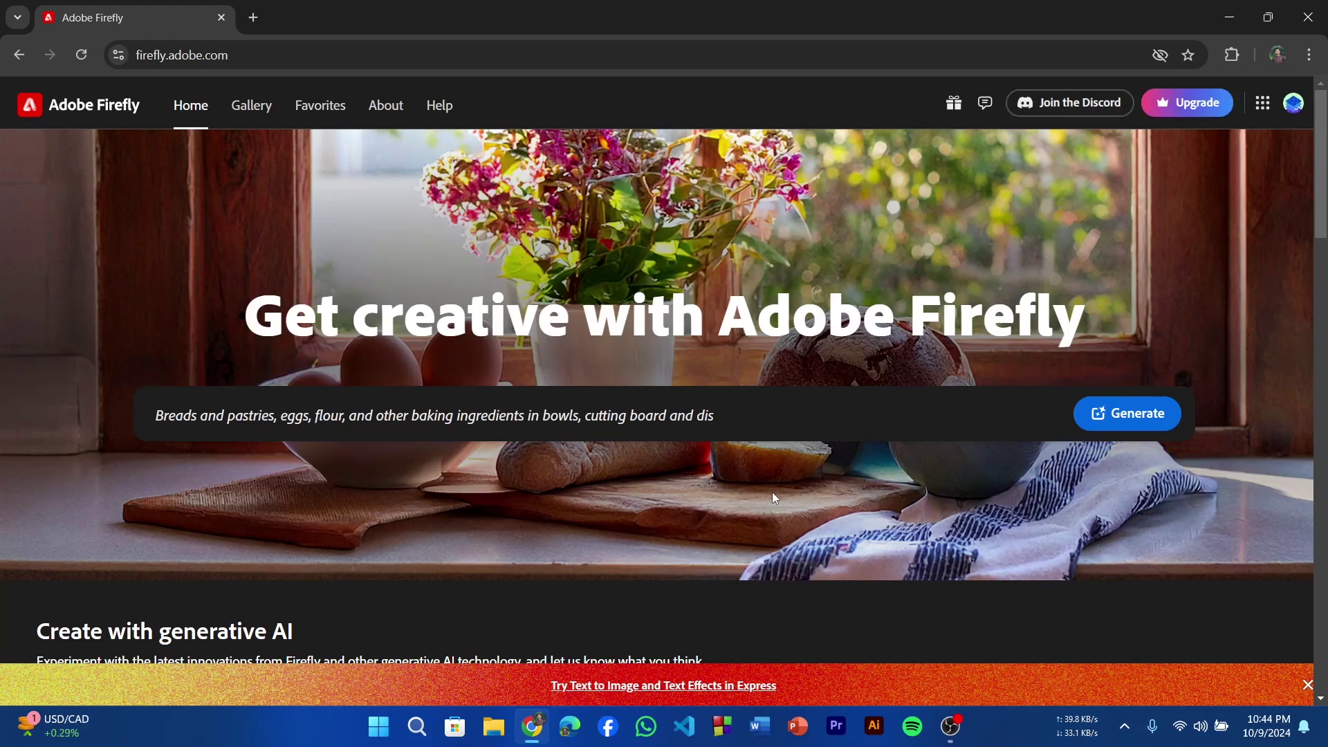
View 25/25 generative credits in the account menu, then scroll down to the Text to image and Generative fill cards.
left_click(1292, 112)
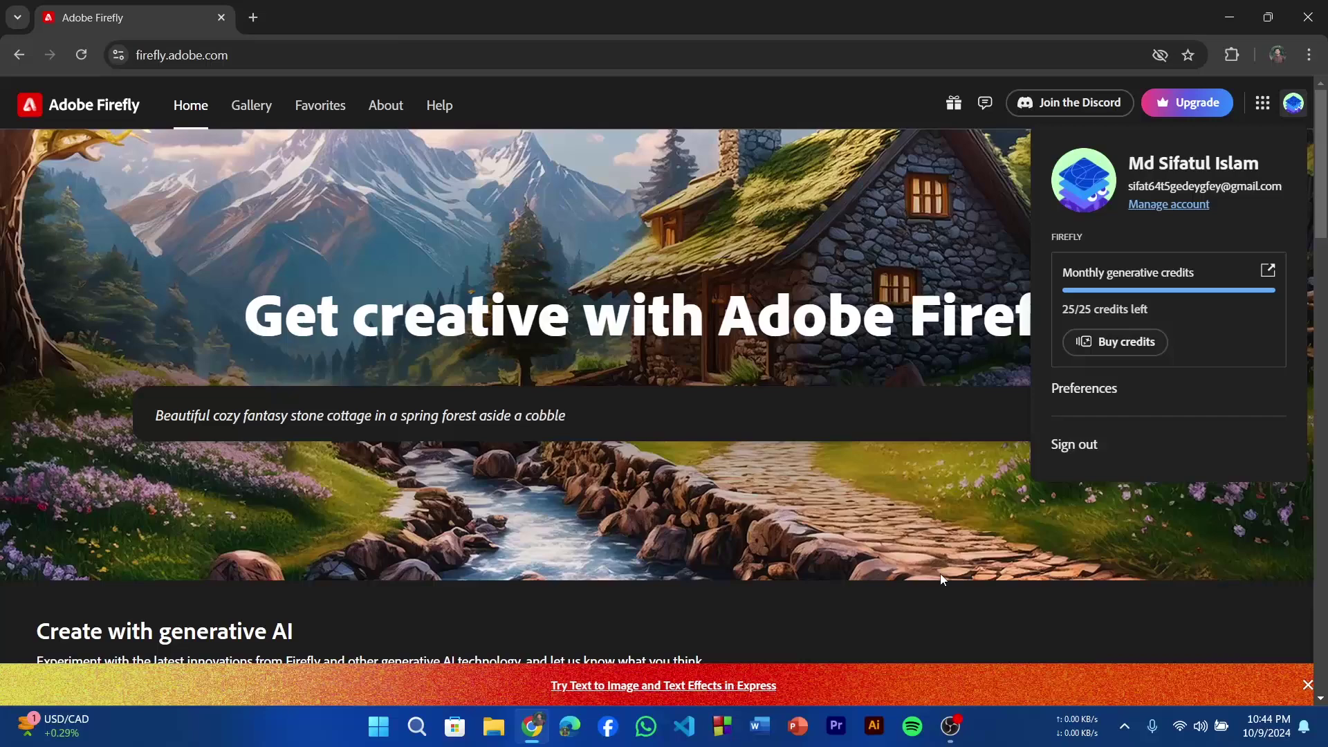
scroll(940, 574, "down", 7)
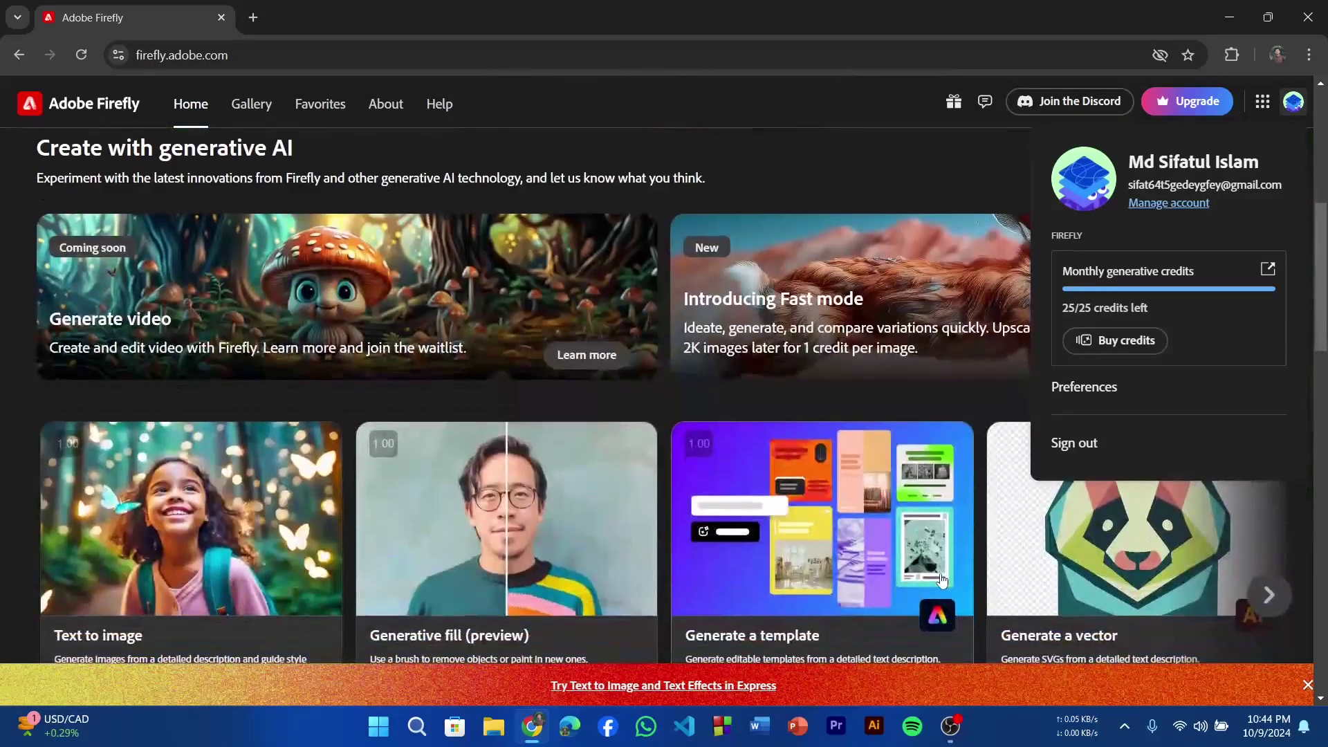
scroll(942, 580, "down", 3)
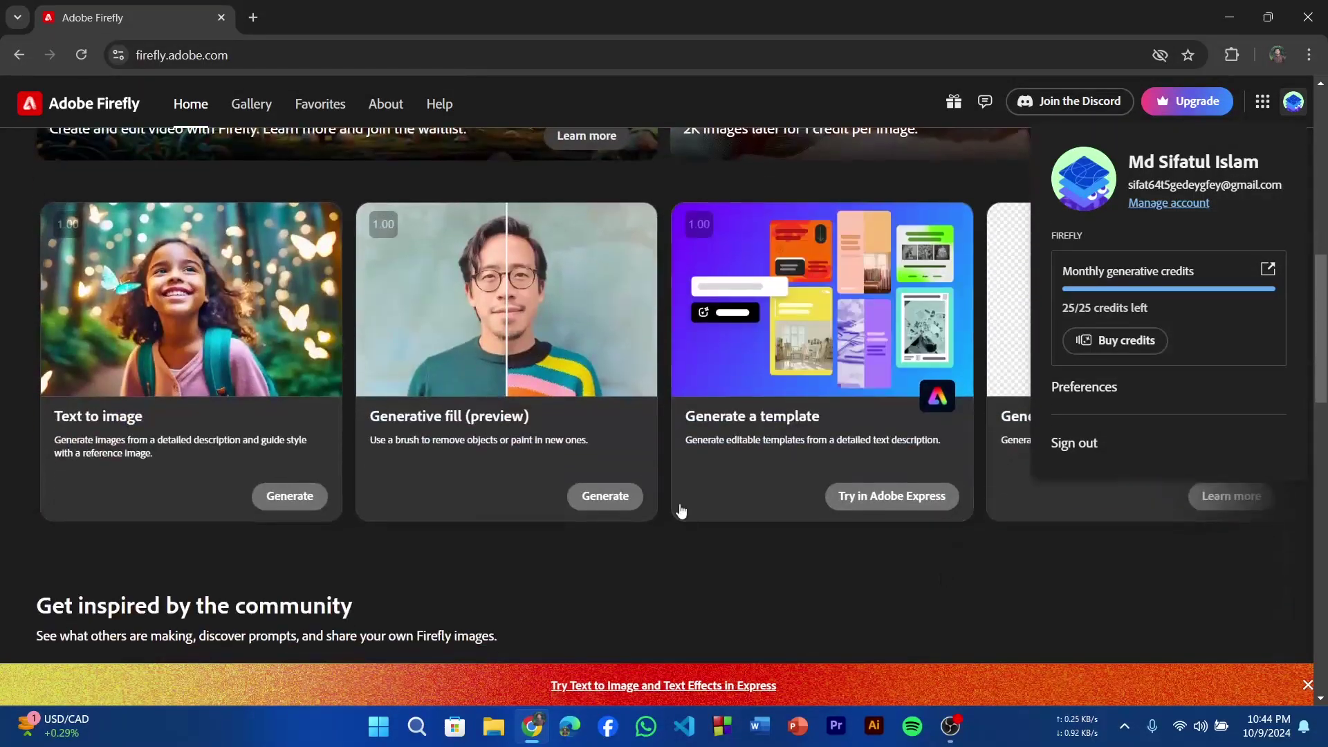
In Text to image, agree to the guidelines and generate images for 'a cute cat in a table'.
left_click(277, 498)
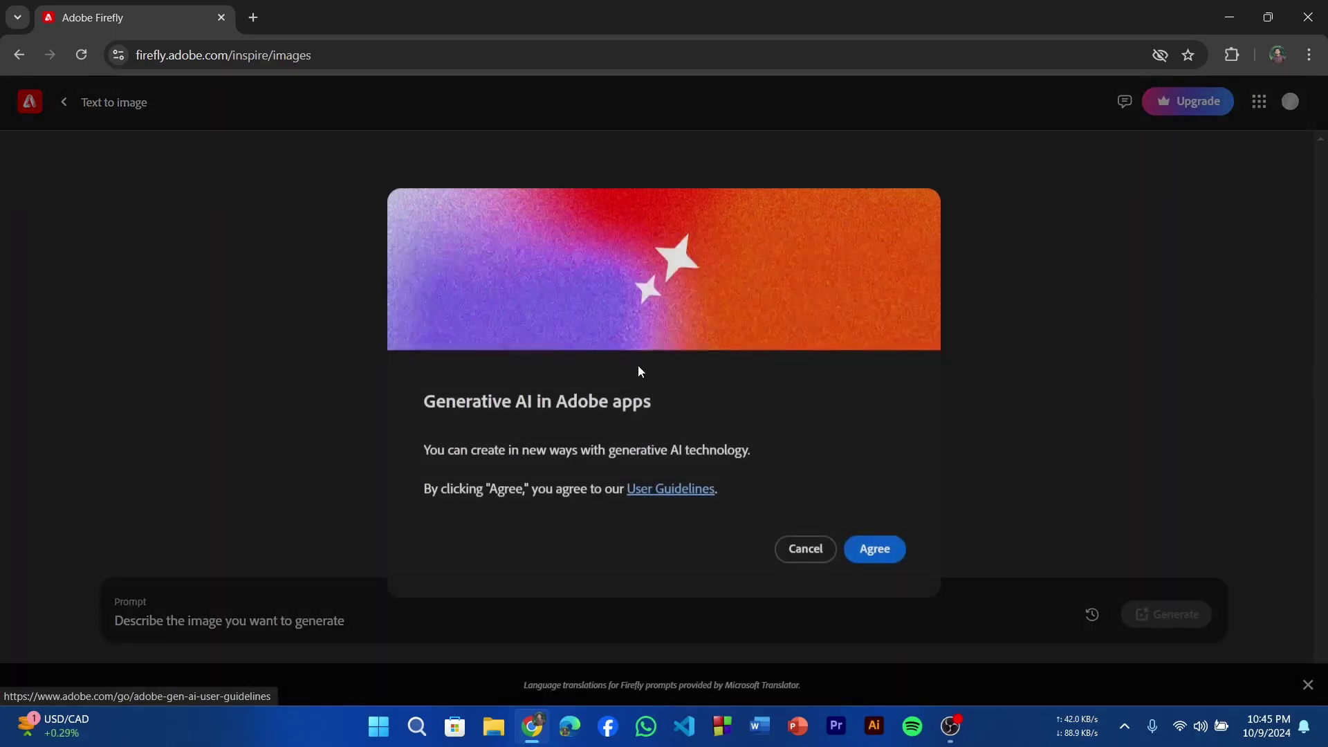
left_click(875, 547)
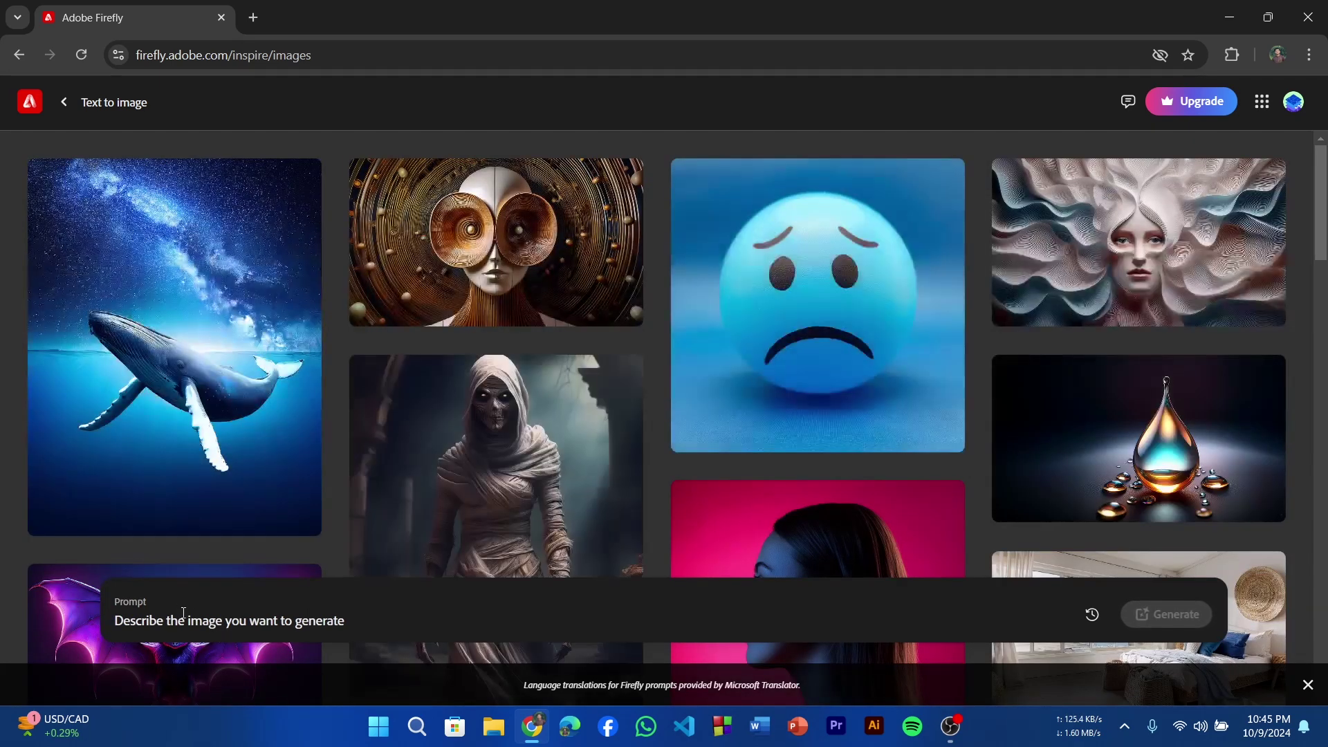
left_click(173, 620)
type("a ca")
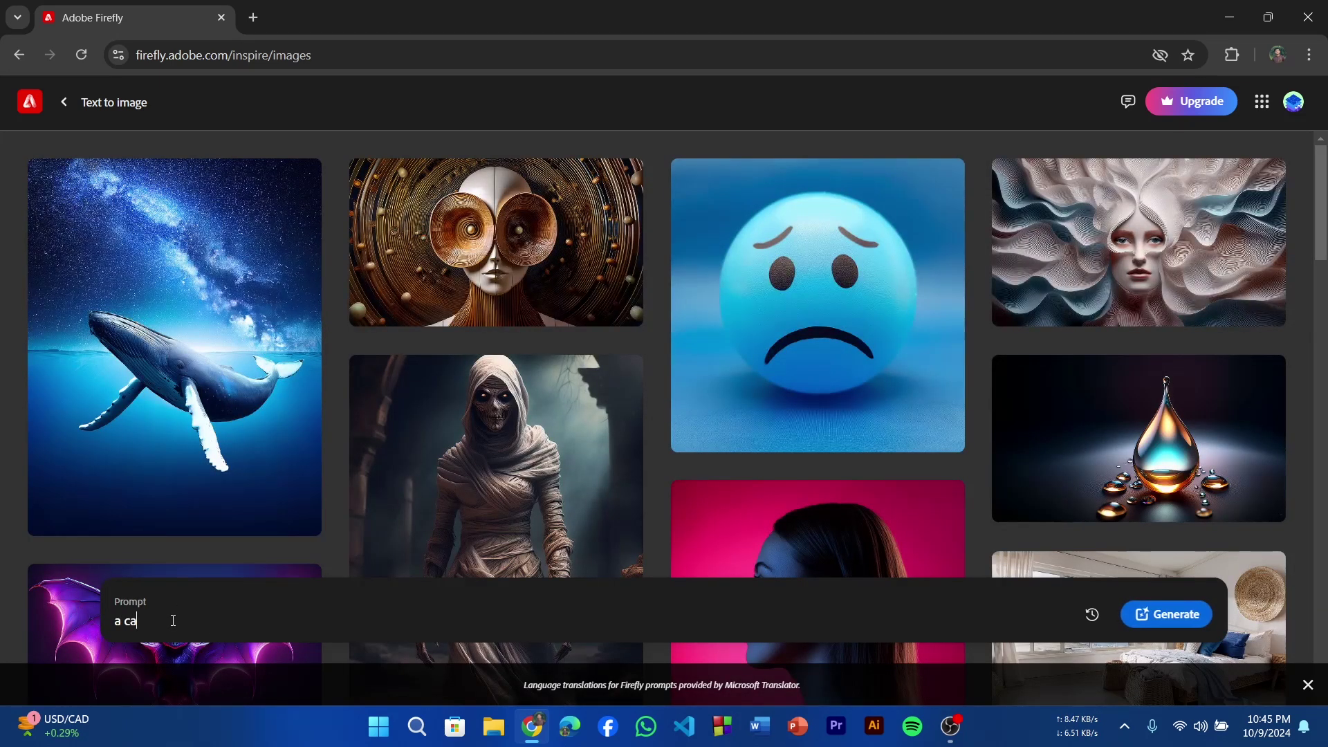
type("t in a")
left_click(121, 618)
type("cute")
left_click(237, 620)
type("table")
left_click(1161, 614)
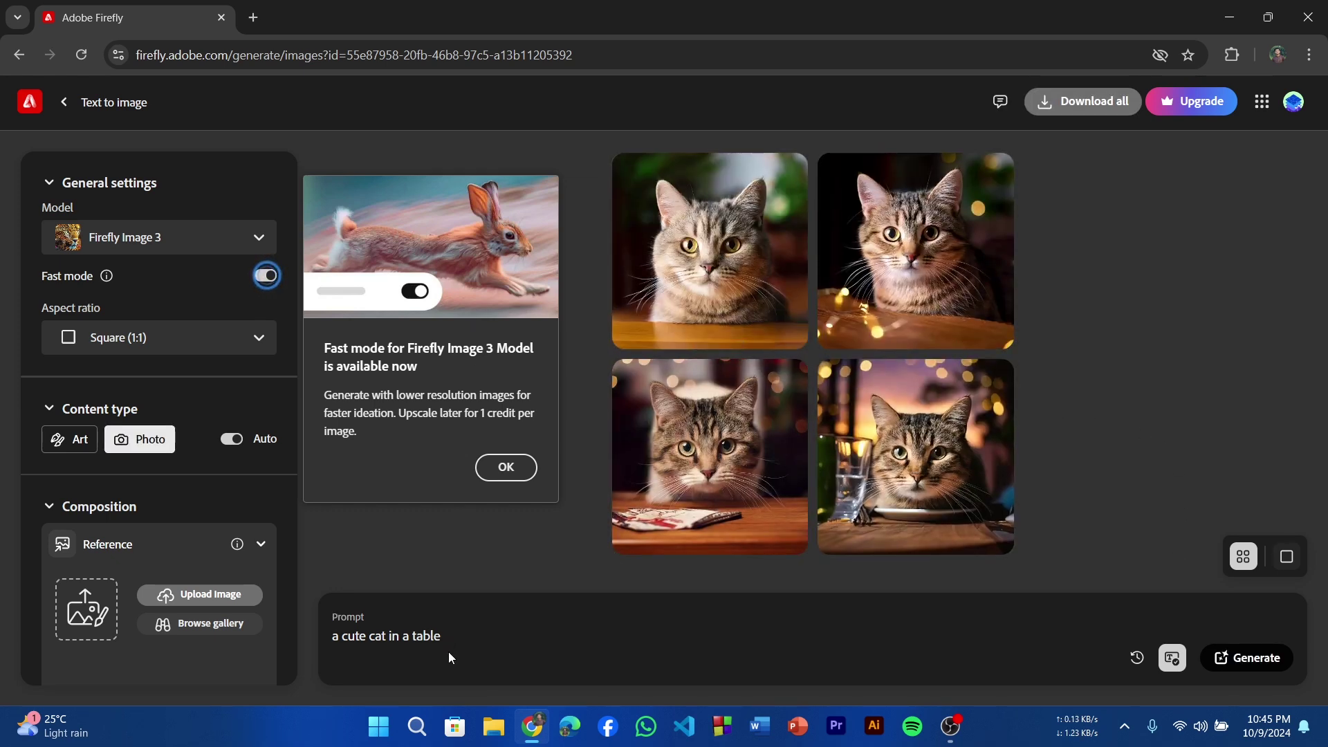
Confirm 24/25 credits remain, then go back to the home page's tool cards.
left_click(1295, 106)
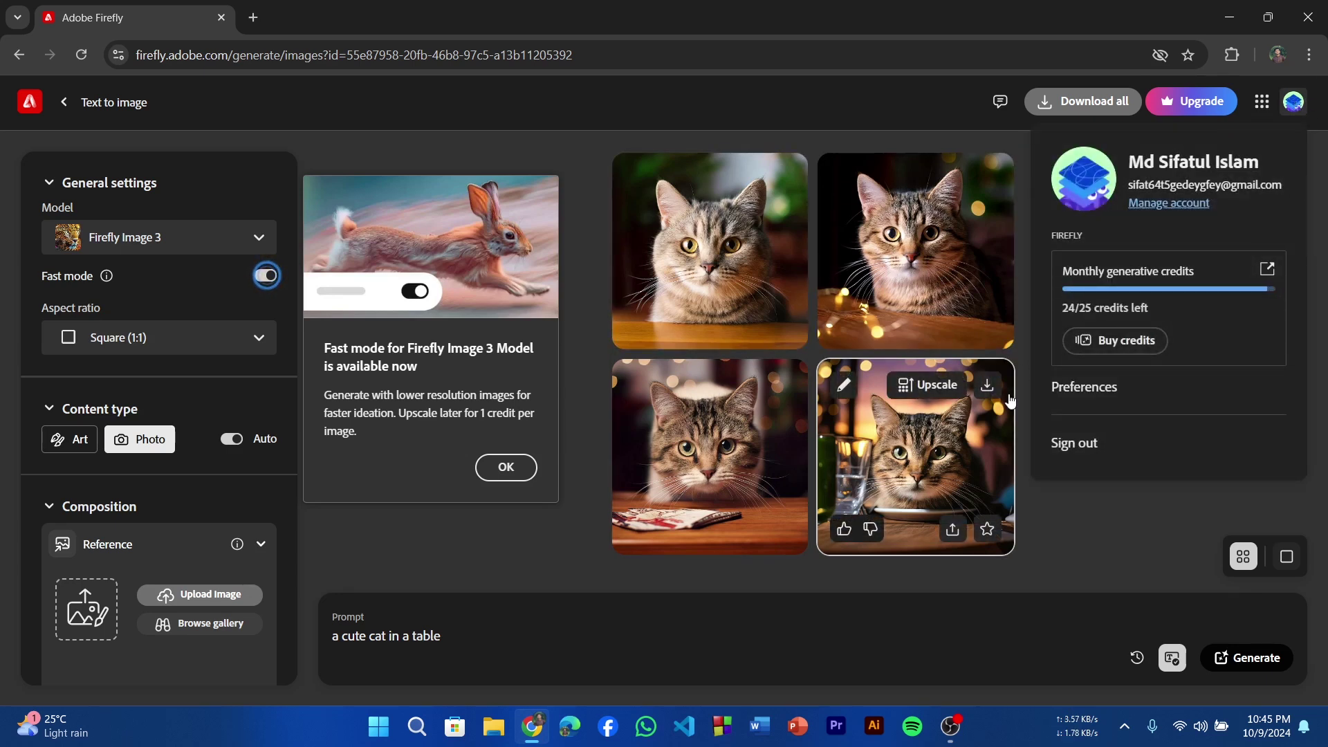
left_click(61, 102)
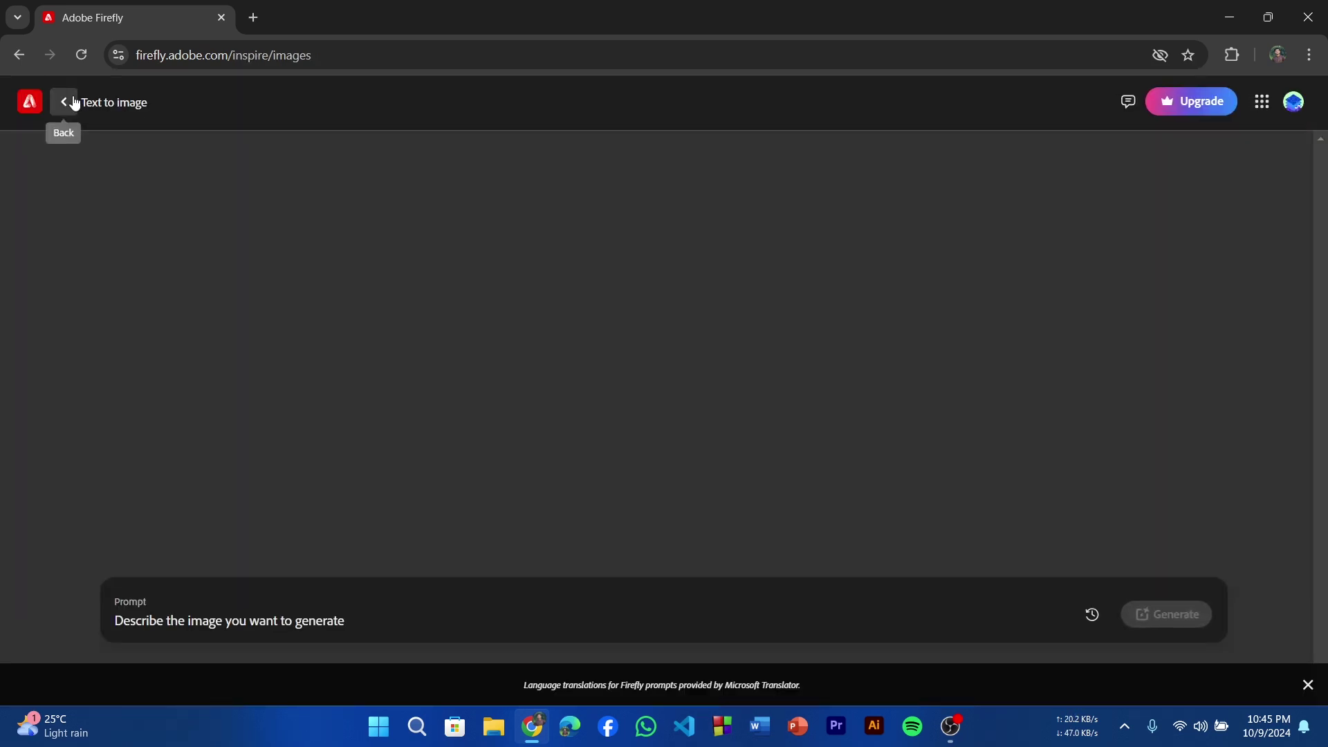
left_click(74, 102)
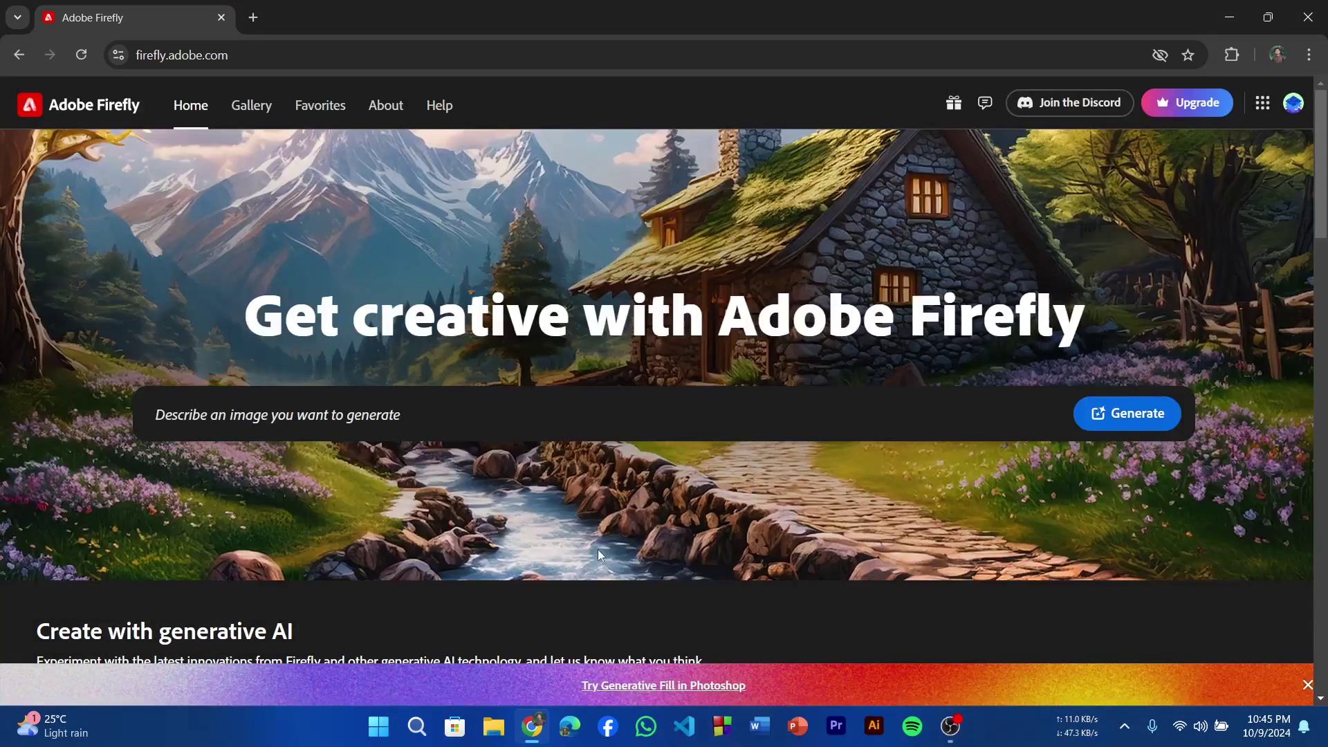
scroll(599, 554, "down", 7)
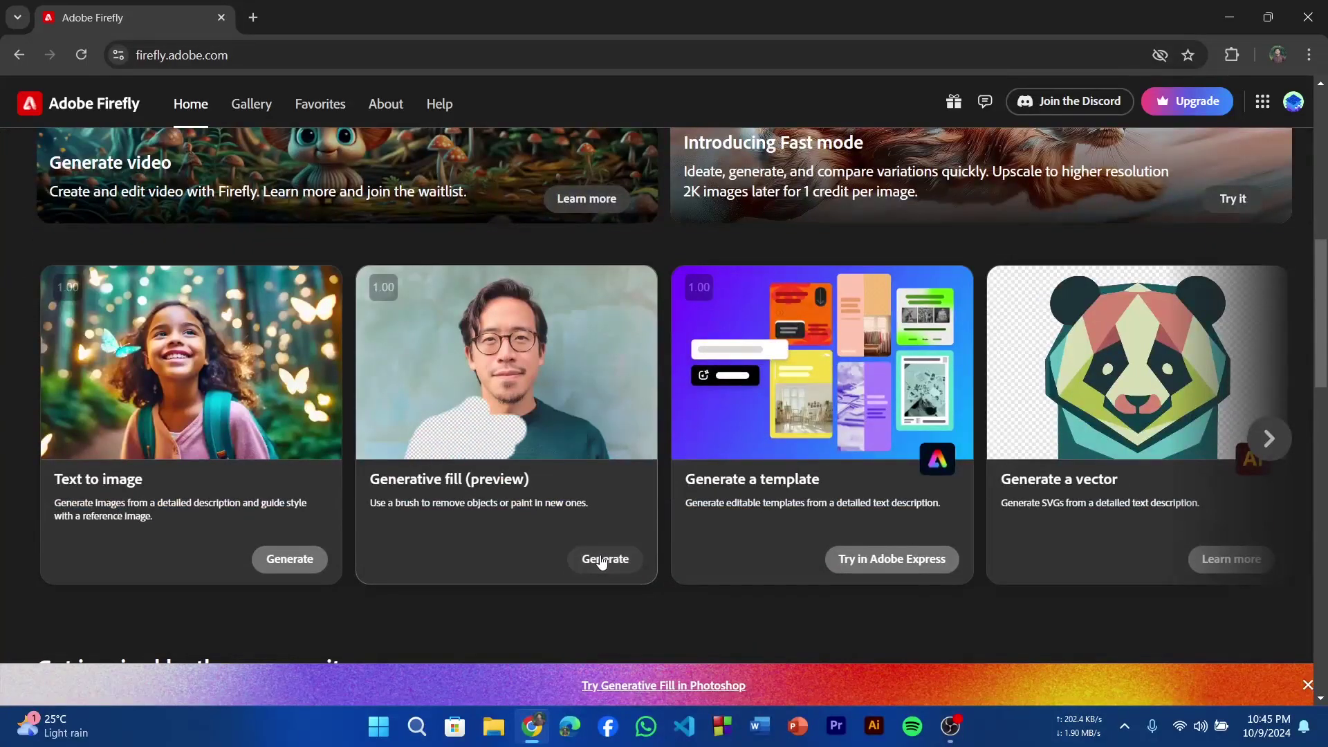
Upload PXL_20240913_080609350.PORTRAIT (2).jpg from Downloads into Generative fill.
left_click(603, 560)
left_click(676, 307)
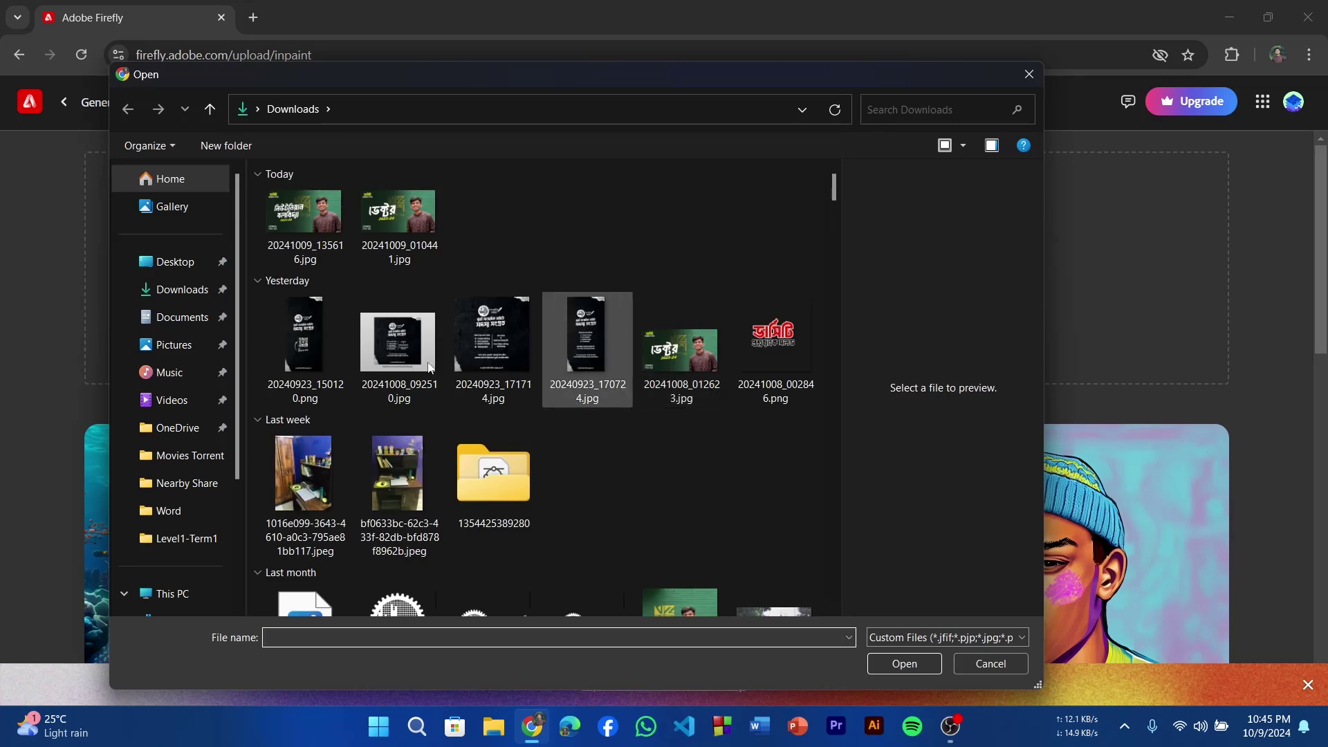
left_click(499, 489)
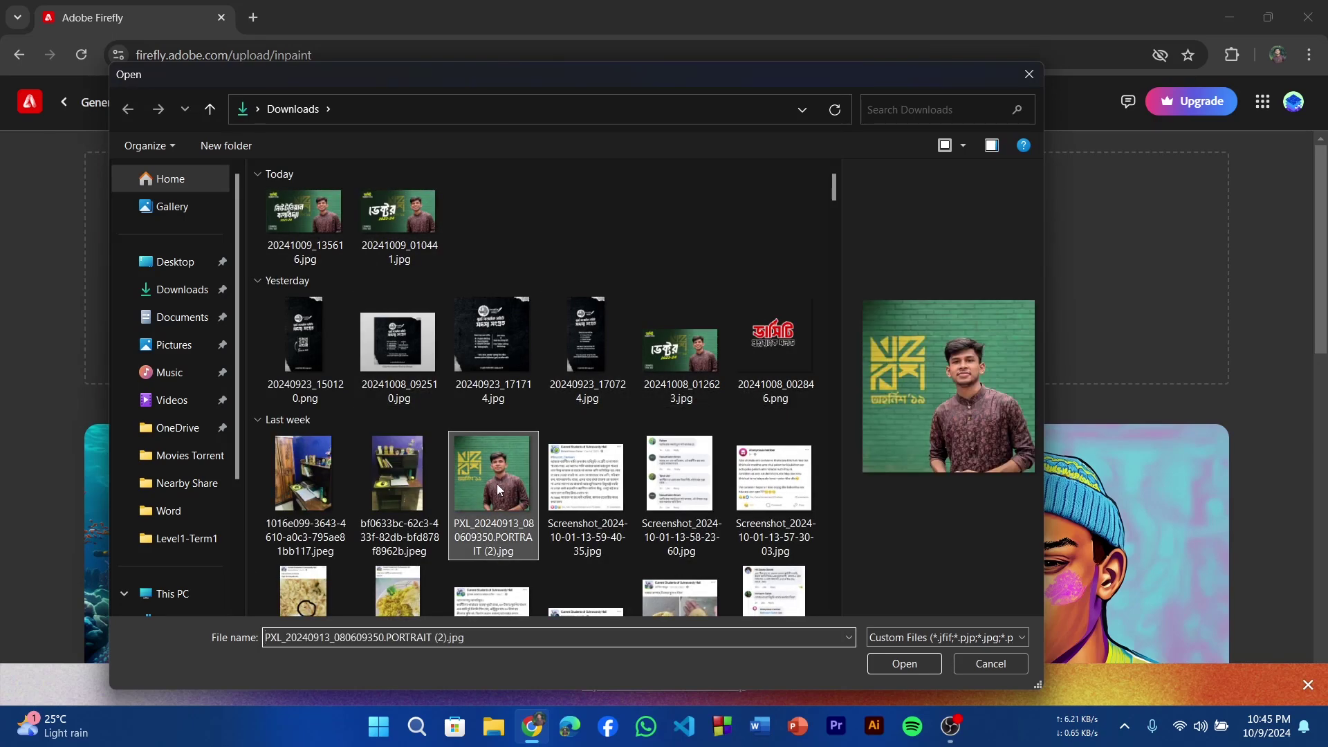
double_click(500, 489)
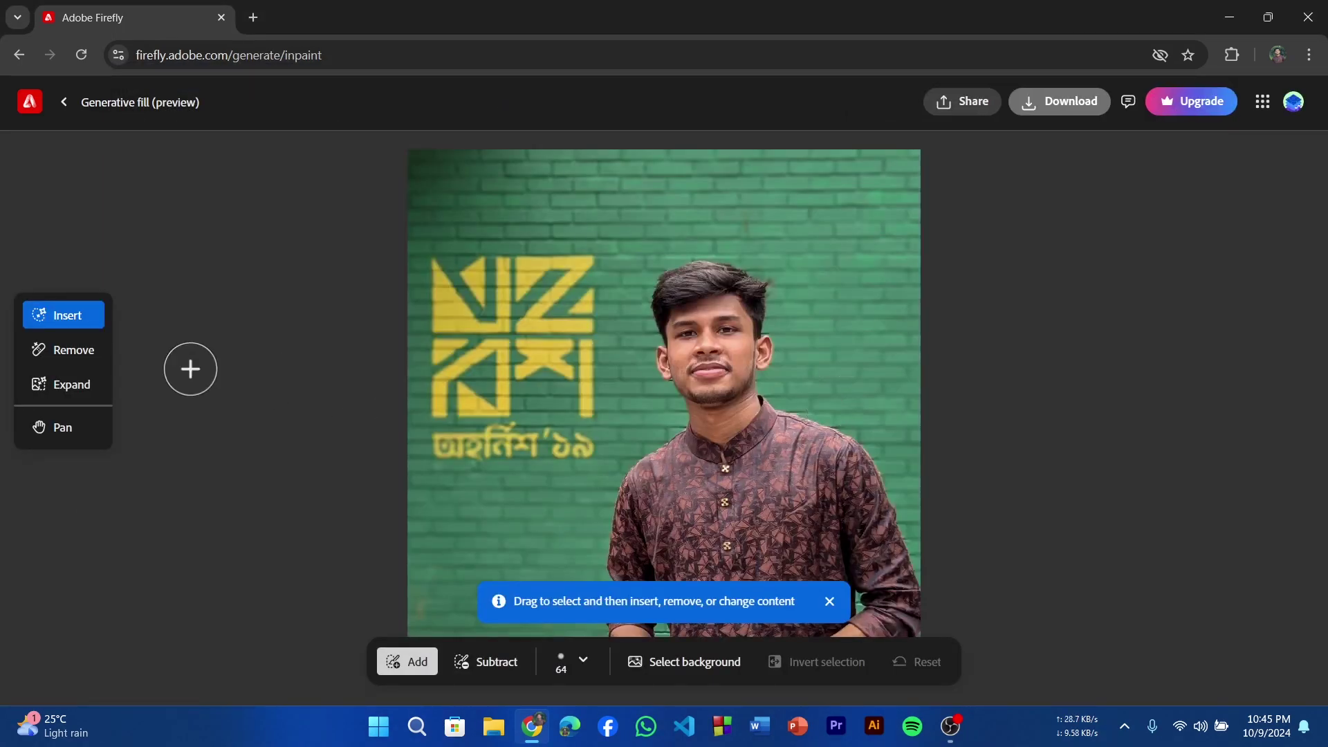
With the Remove tool, mask the yellow logo on the green brick wall and remove it.
left_click(57, 353)
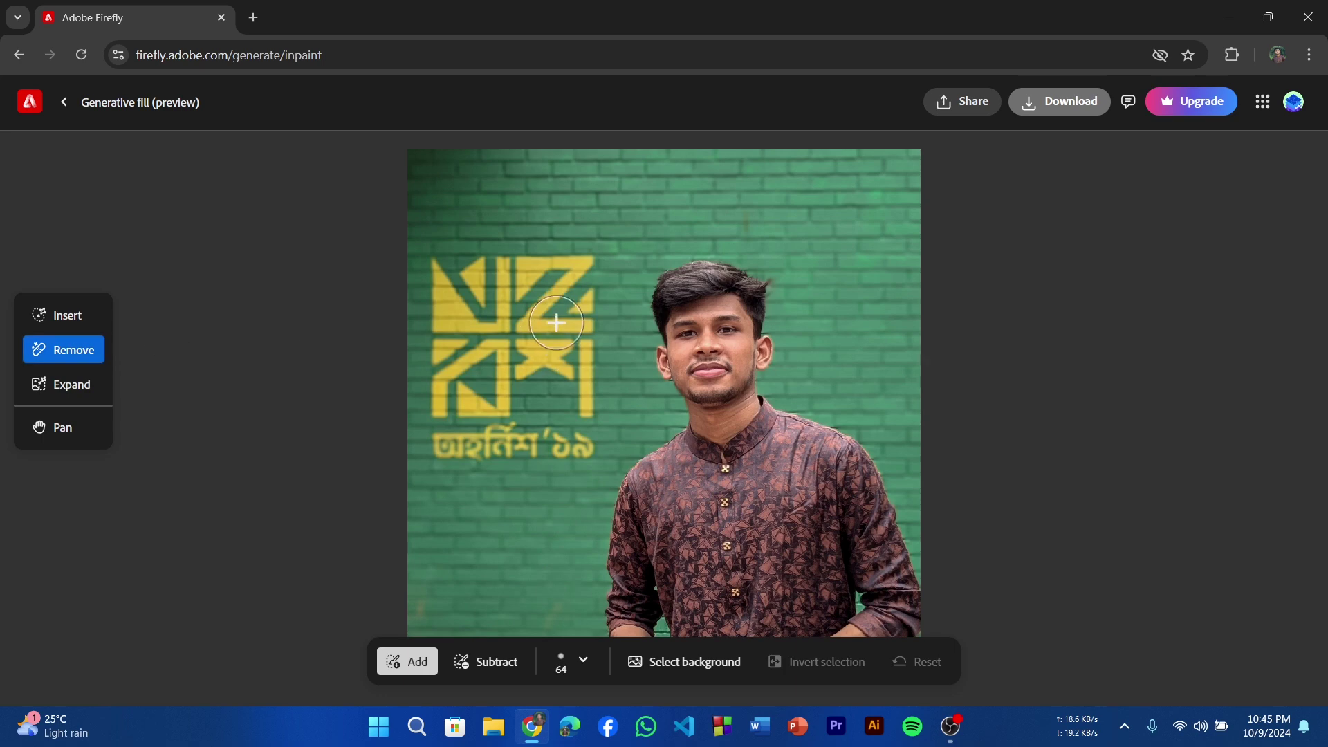
mouse_move(440, 261)
left_mouse_down()
mouse_move(469, 275)
mouse_move(510, 251)
mouse_move(521, 300)
mouse_move(575, 308)
mouse_move(559, 290)
mouse_move(430, 344)
mouse_move(442, 399)
left_mouse_up()
mouse_move(444, 399)
left_mouse_down()
mouse_move(511, 334)
mouse_move(494, 412)
mouse_move(594, 436)
mouse_move(539, 391)
mouse_move(562, 359)
mouse_move(505, 450)
left_mouse_up()
left_click(937, 669)
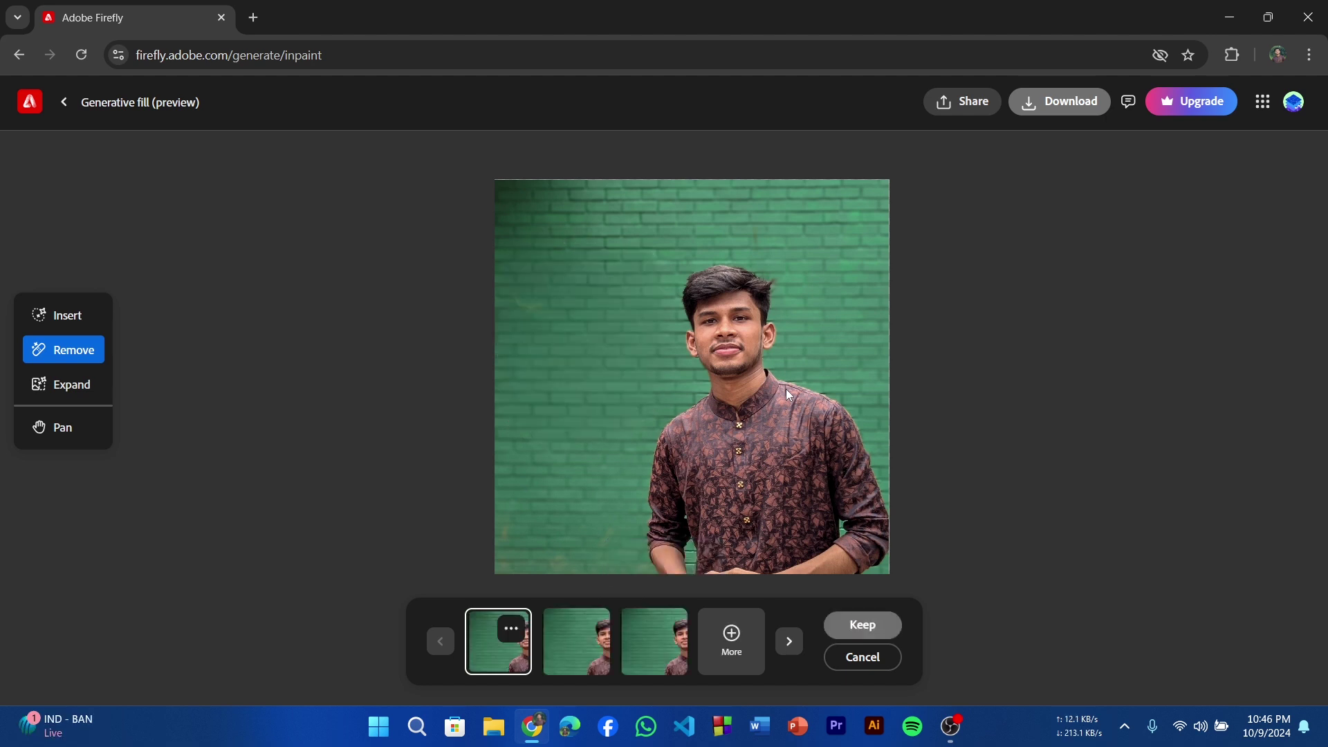
Keep the third logo-free variation and check the remaining generative credits.
left_click(565, 626)
left_click(659, 616)
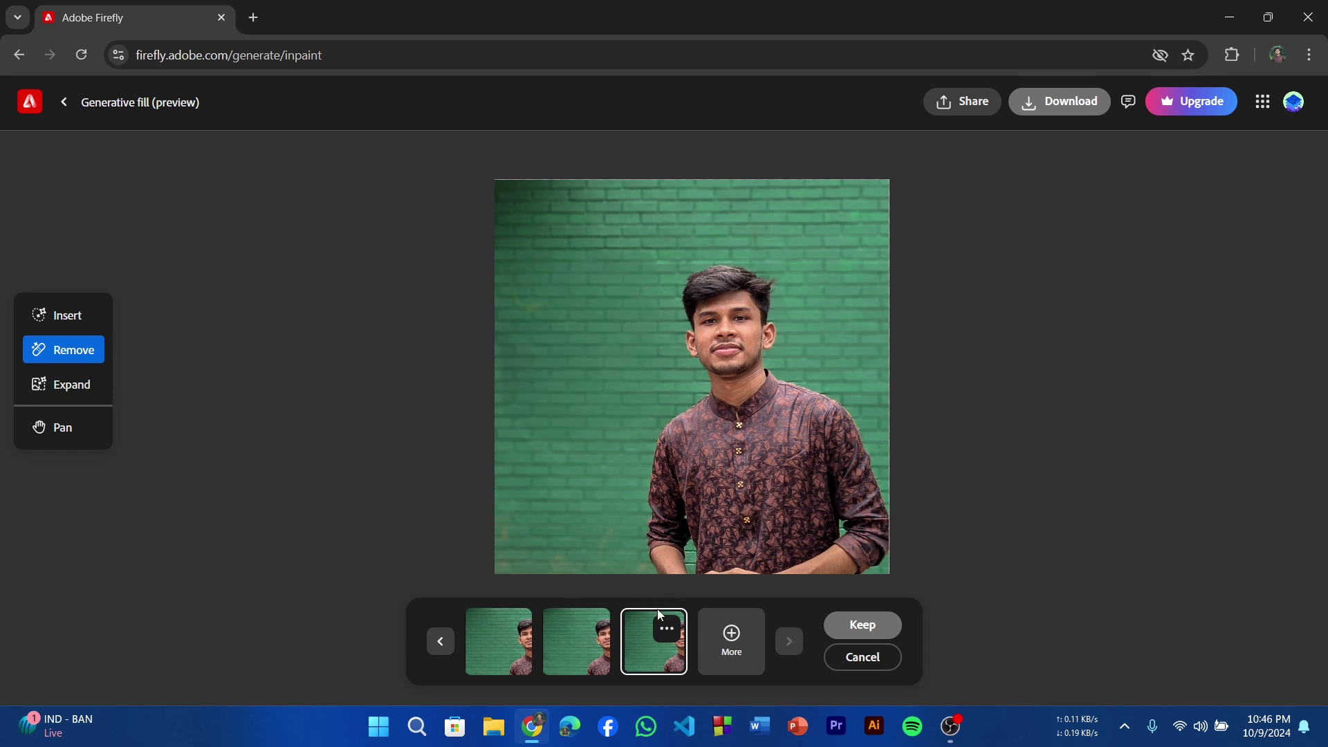
left_click(864, 626)
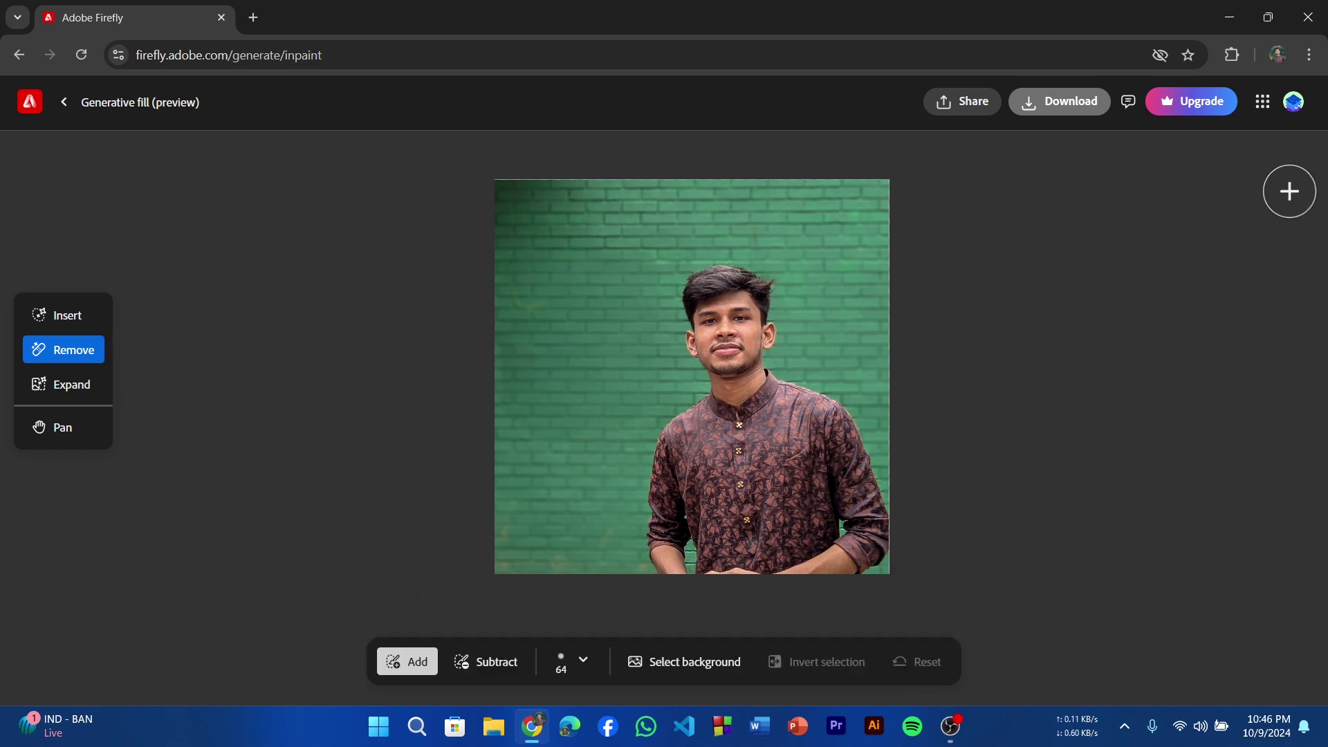
left_click(1295, 104)
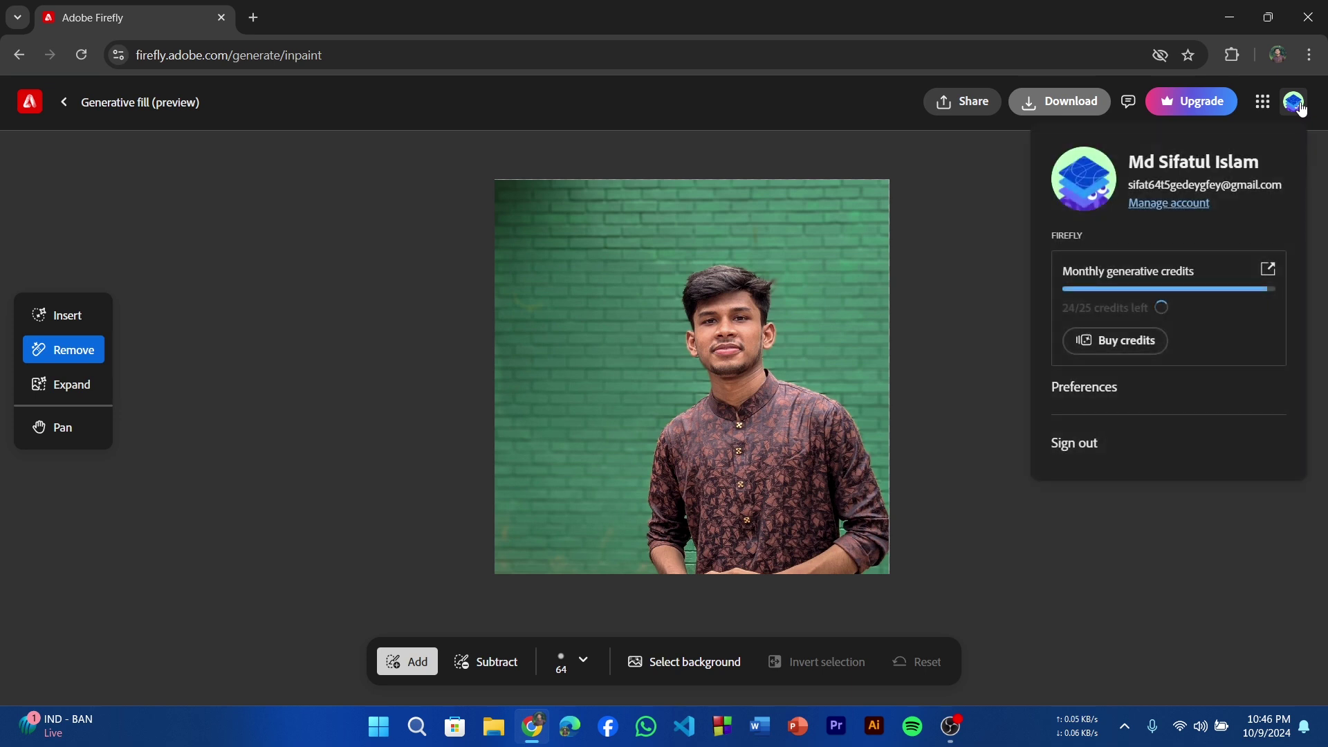